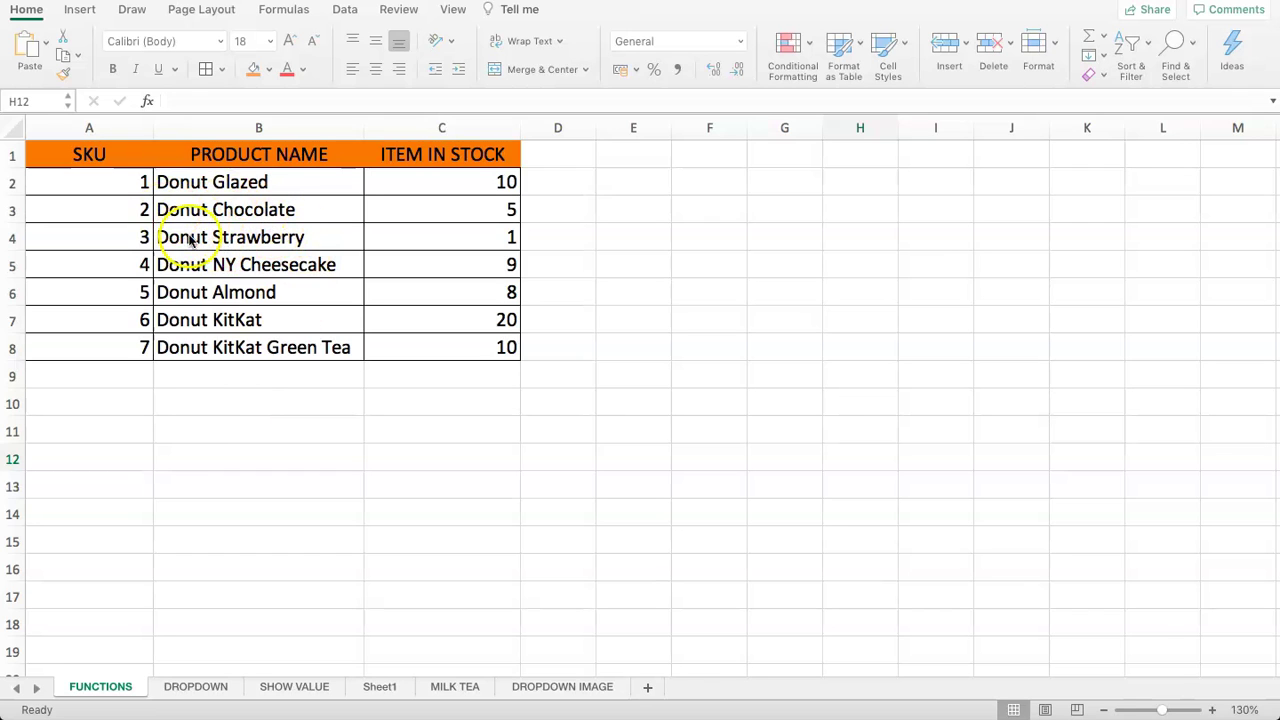
Examine the inventory table's SKU, PRODUCT NAME and ITEM IN STOCK columns, from their headers down through row 8
click(160, 210)
drag(95, 152, 474, 346)
click(131, 374)
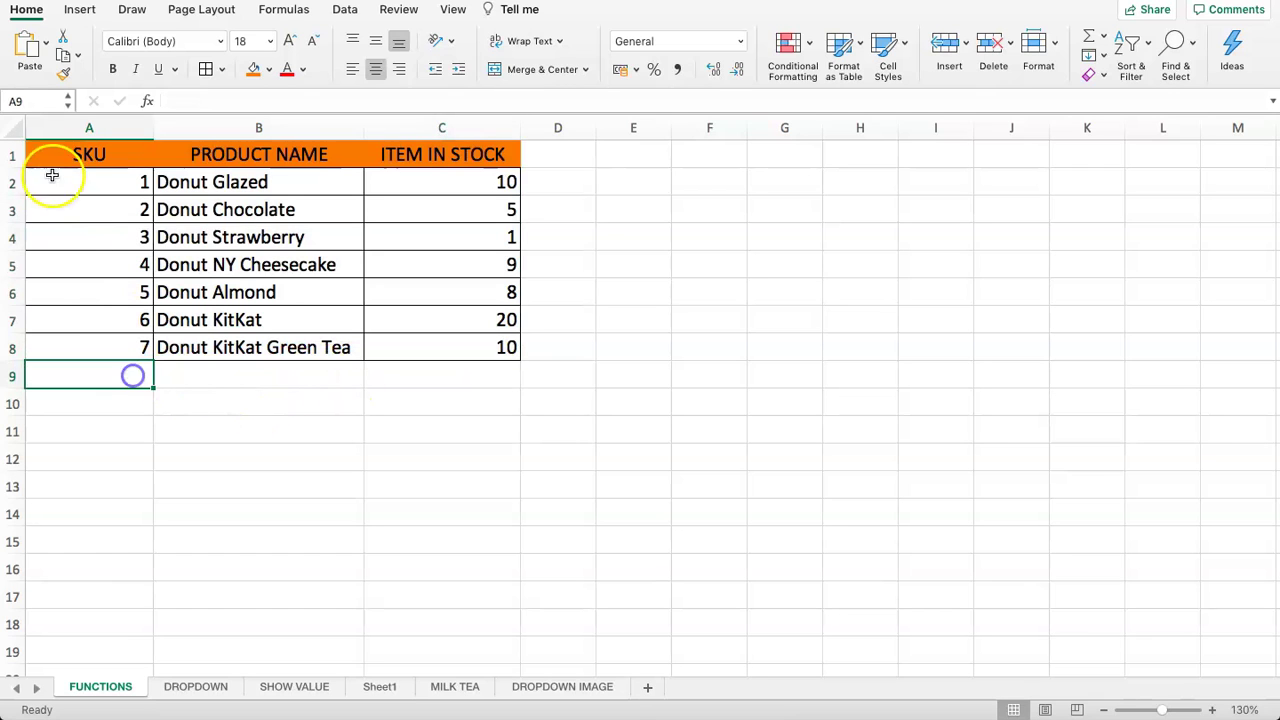
click(54, 153)
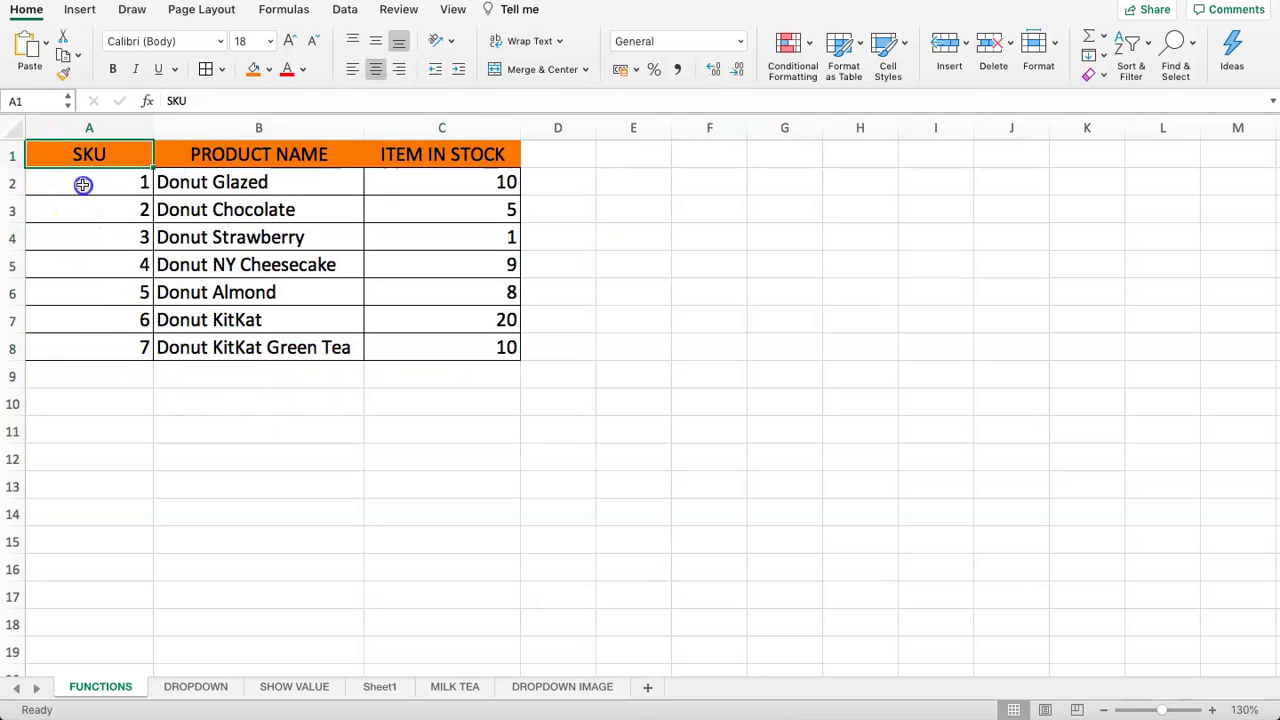
drag(83, 183, 111, 336)
click(212, 154)
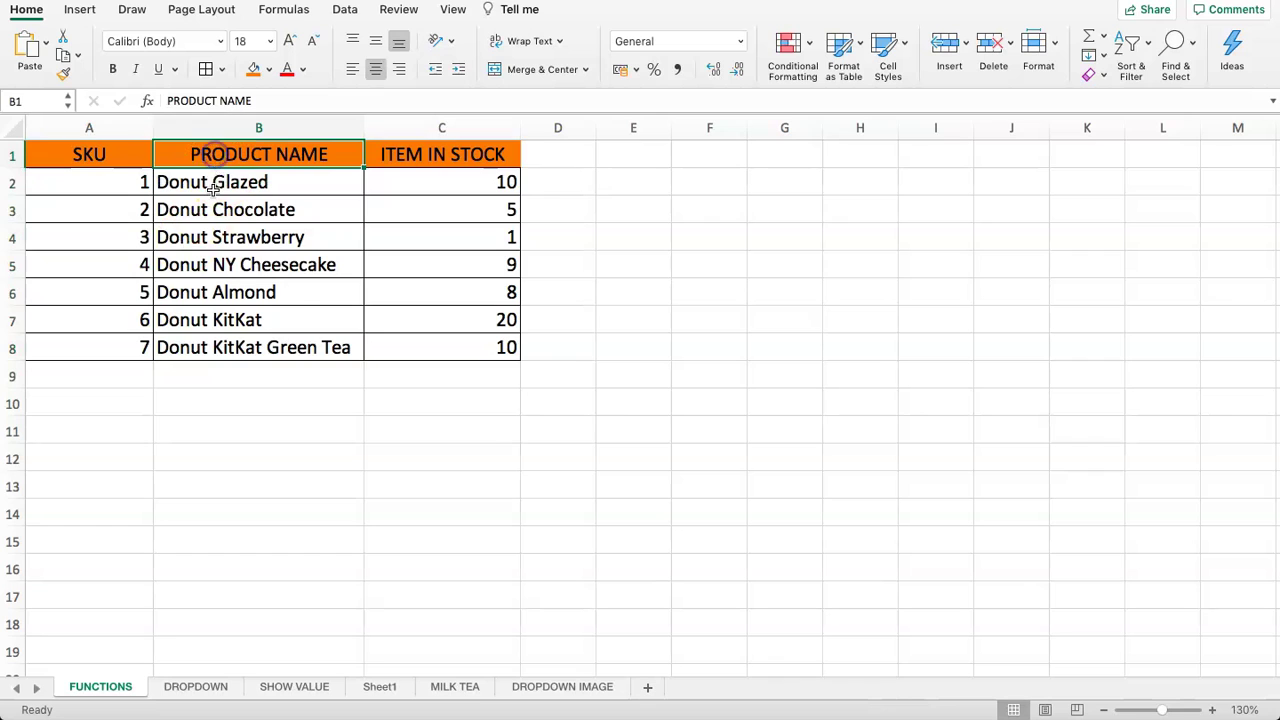
drag(214, 184, 237, 340)
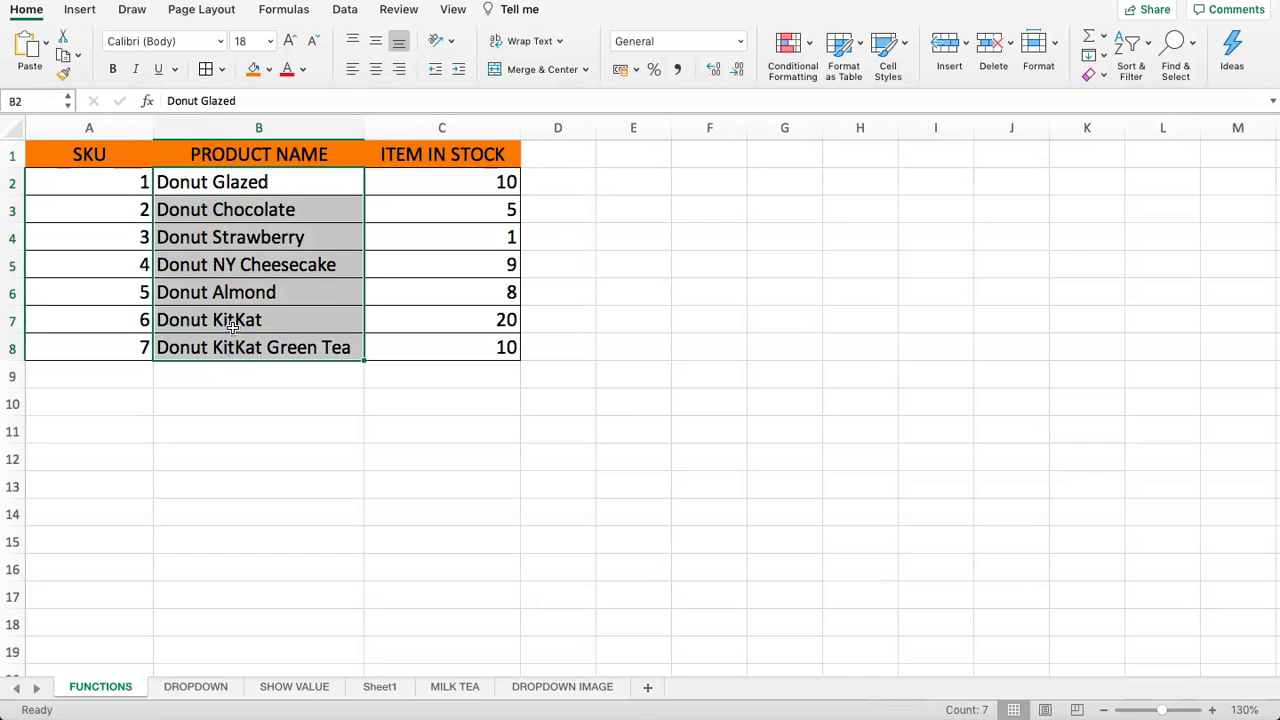
click(391, 160)
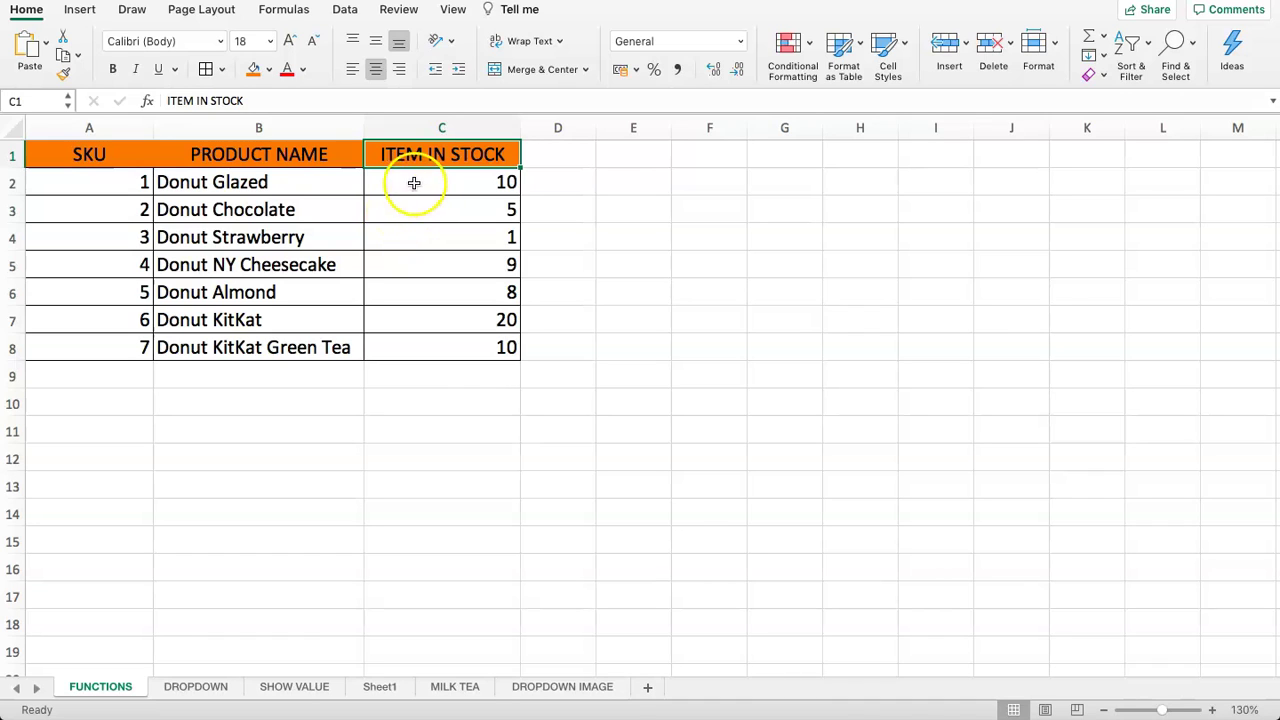
drag(414, 183, 417, 371)
click(420, 336)
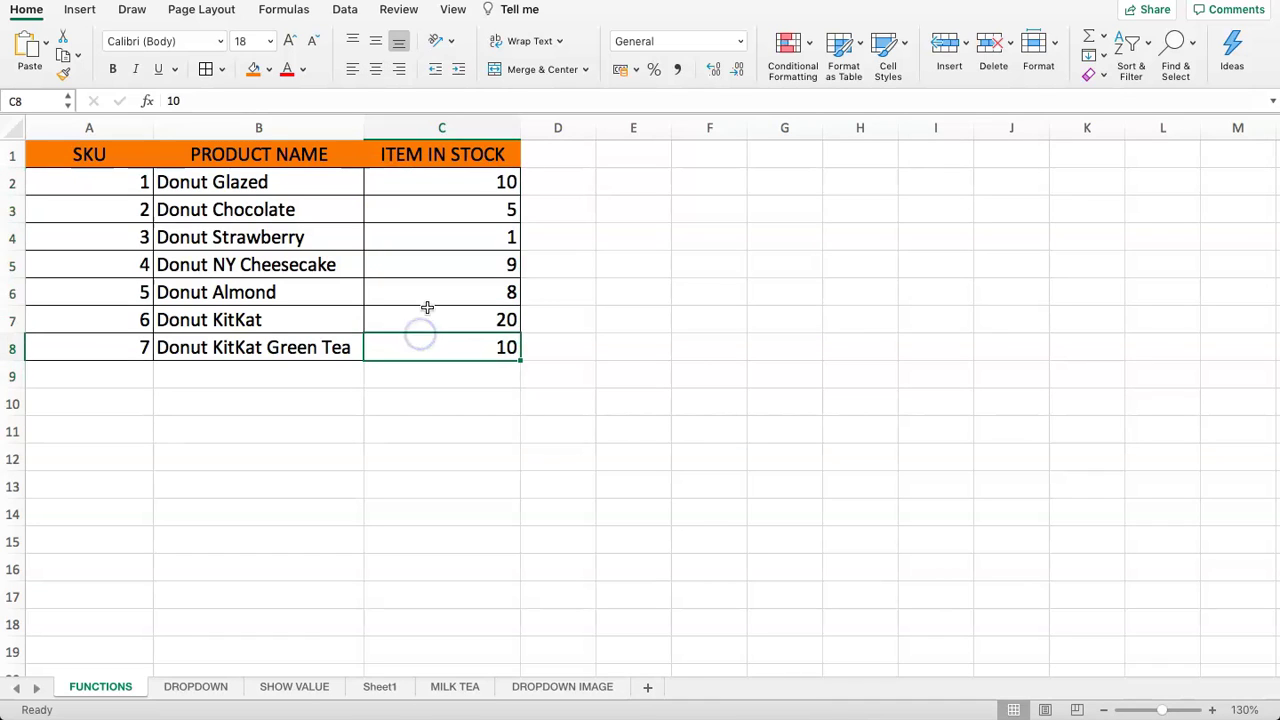
Compare the stock quantities in C2:C8, focusing on Donut Chocolate and Donut Strawberry as candidates for a low-stock highlight
click(440, 217)
click(417, 237)
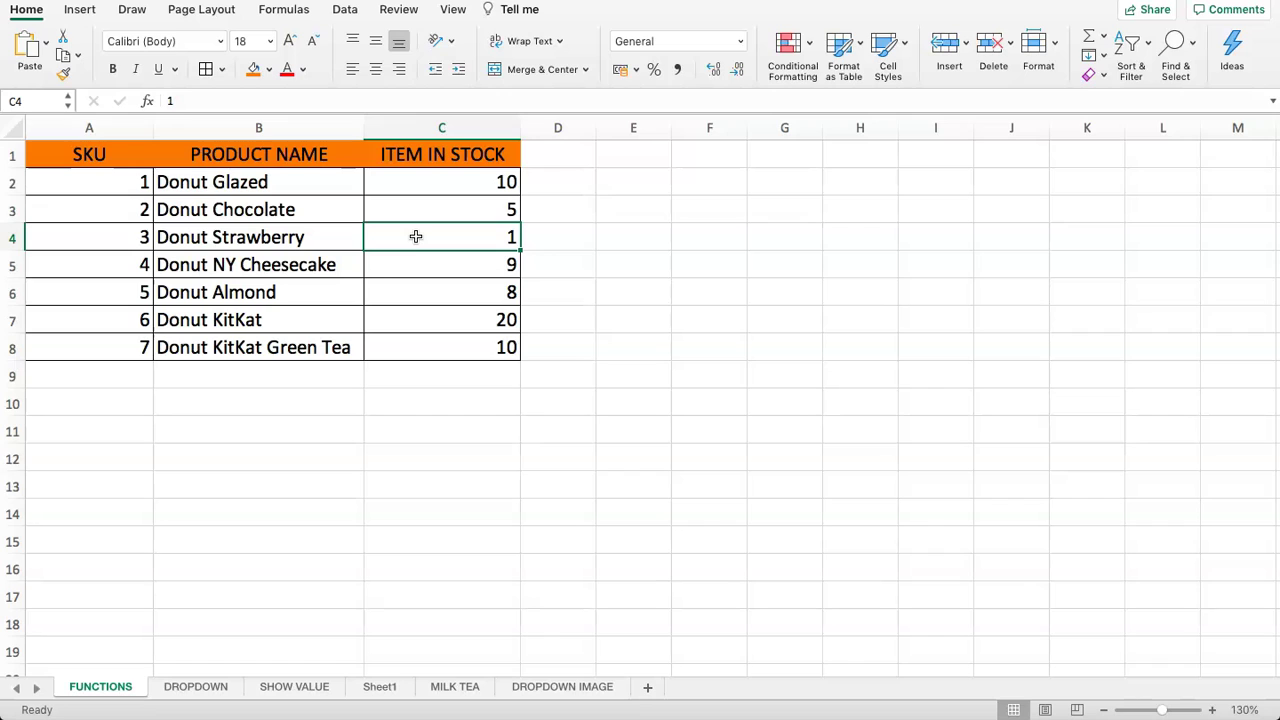
click(330, 218)
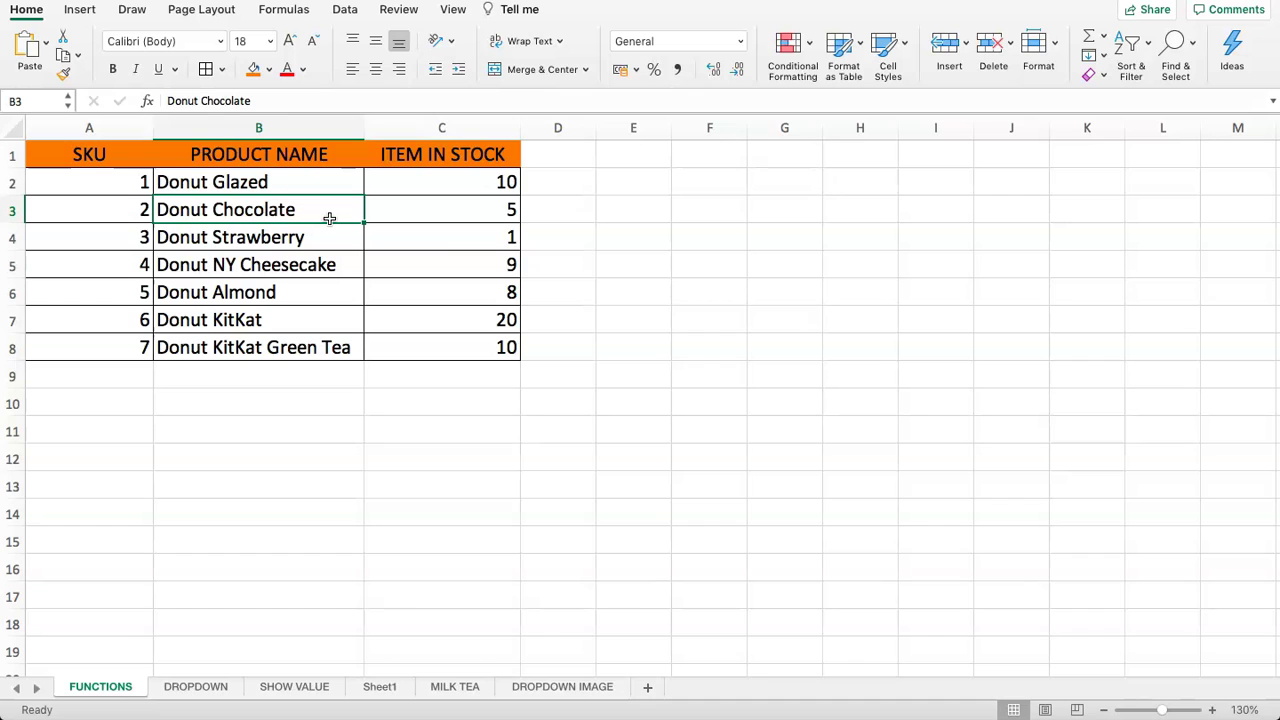
drag(446, 177, 446, 328)
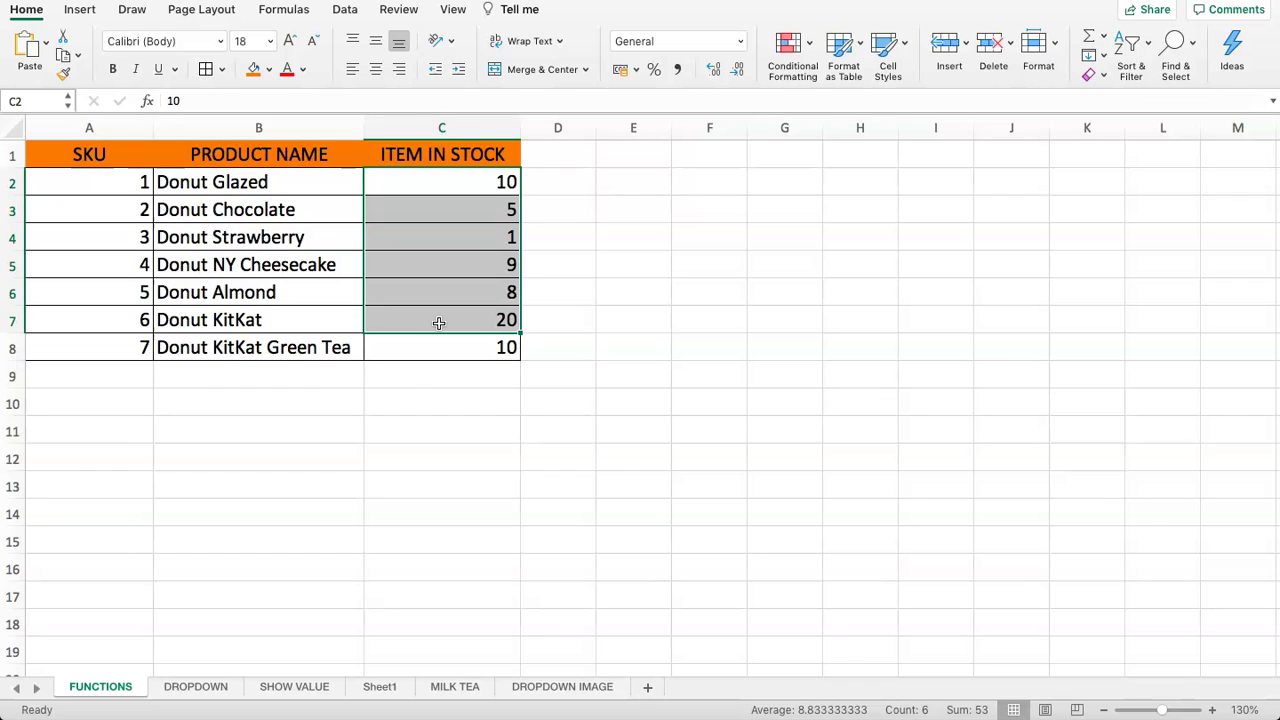
click(338, 230)
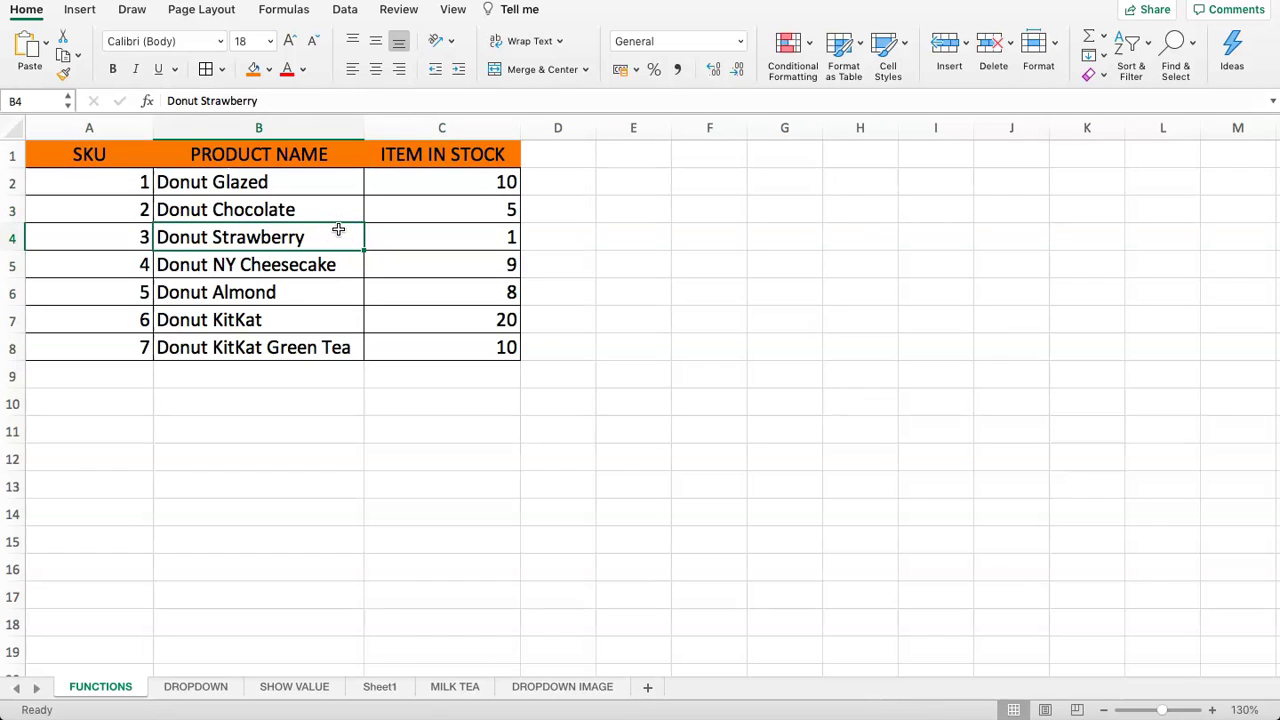
drag(430, 185, 469, 345)
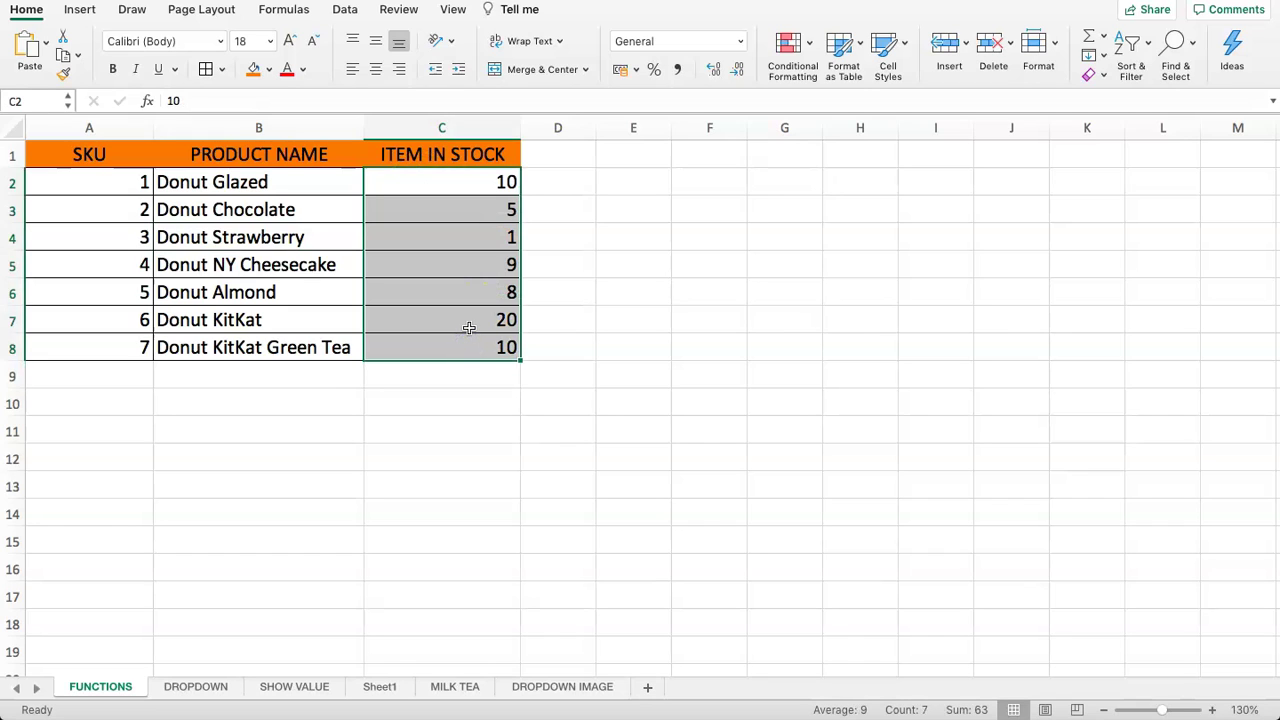
click(440, 183)
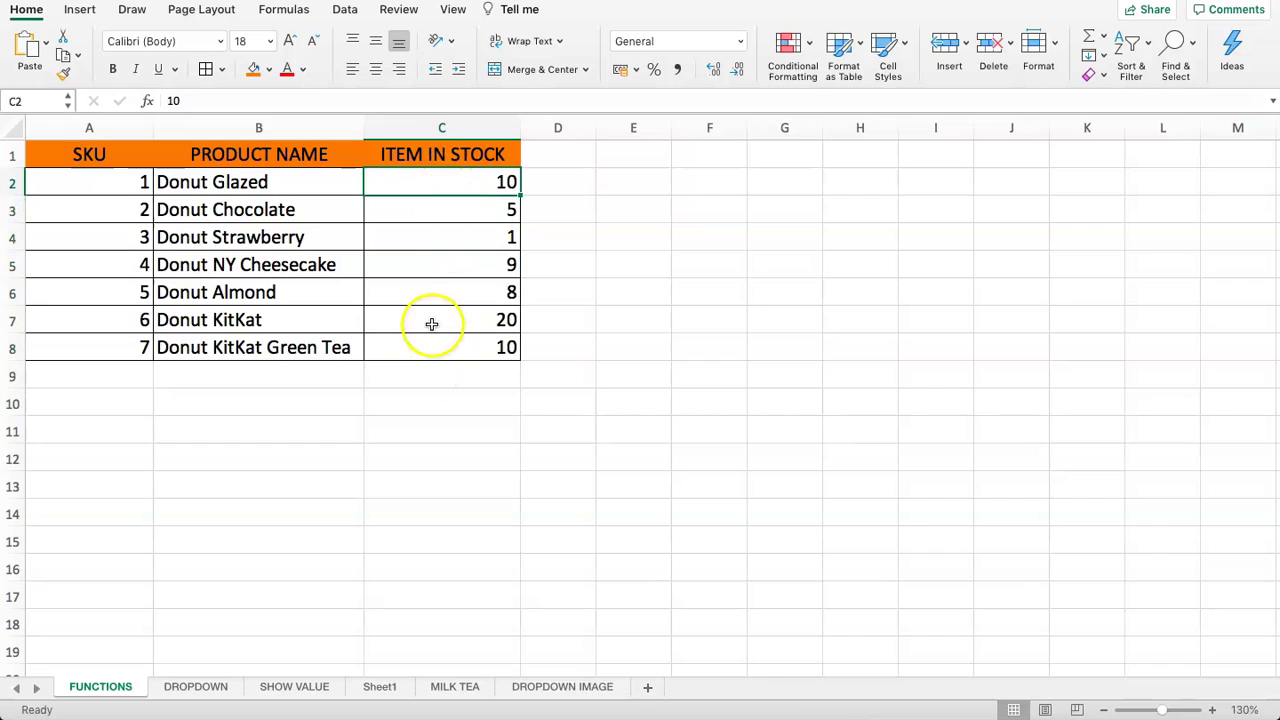
drag(431, 321, 431, 347)
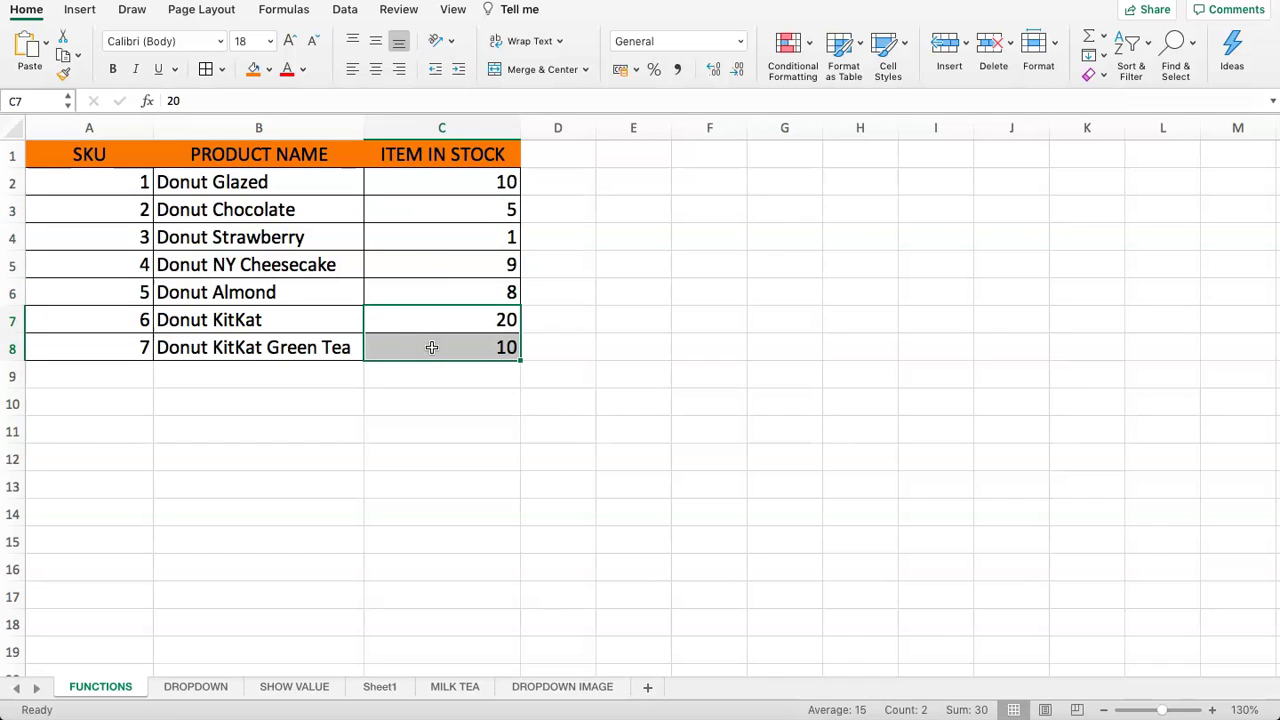
click(426, 323)
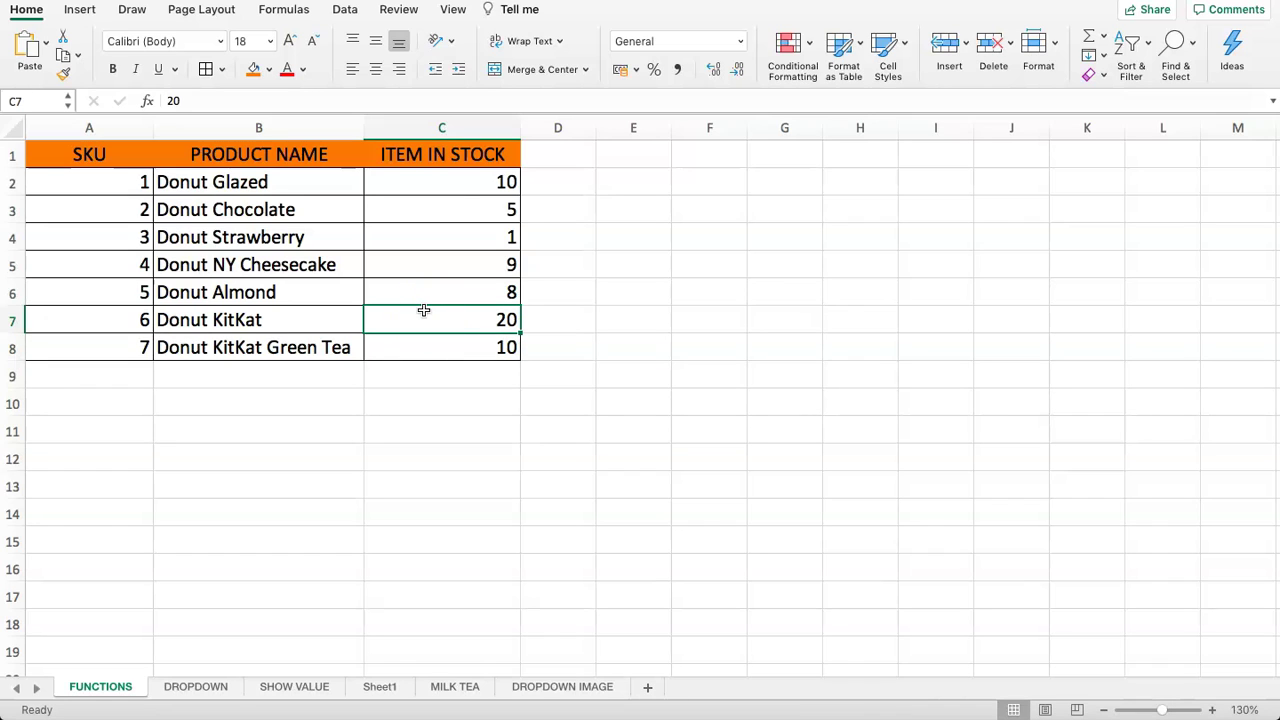
click(427, 203)
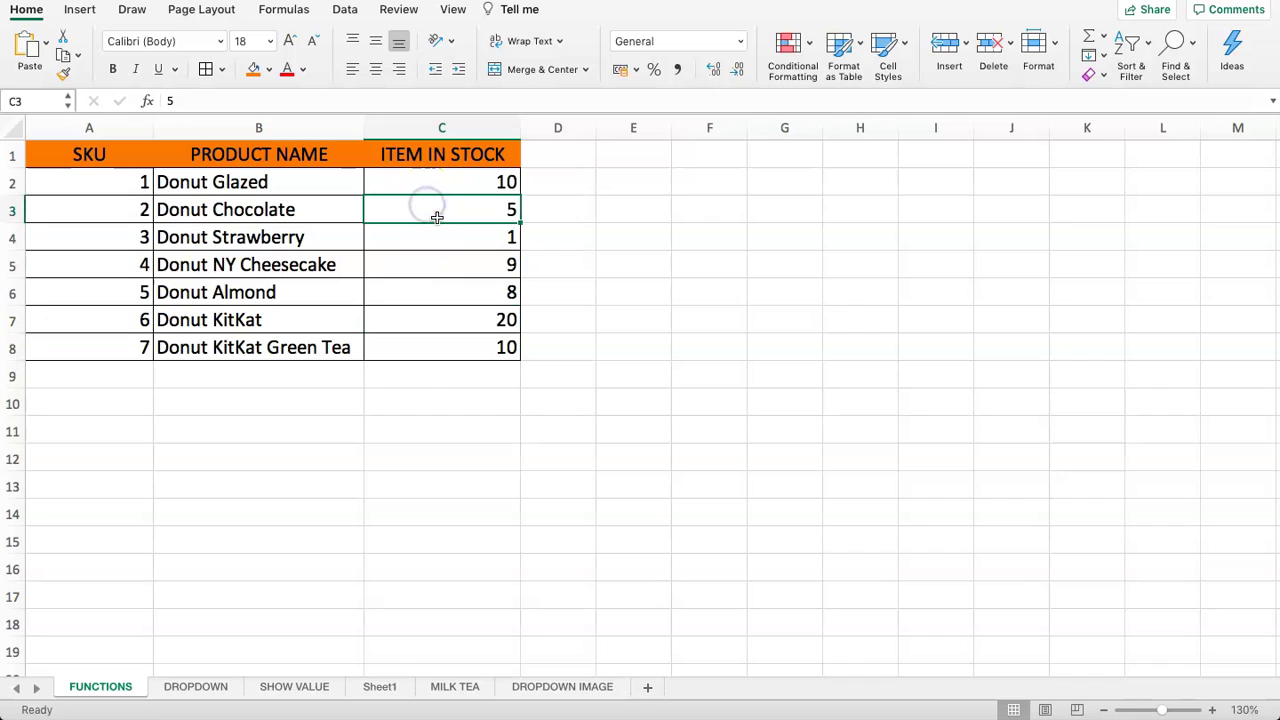
click(435, 209)
click(421, 237)
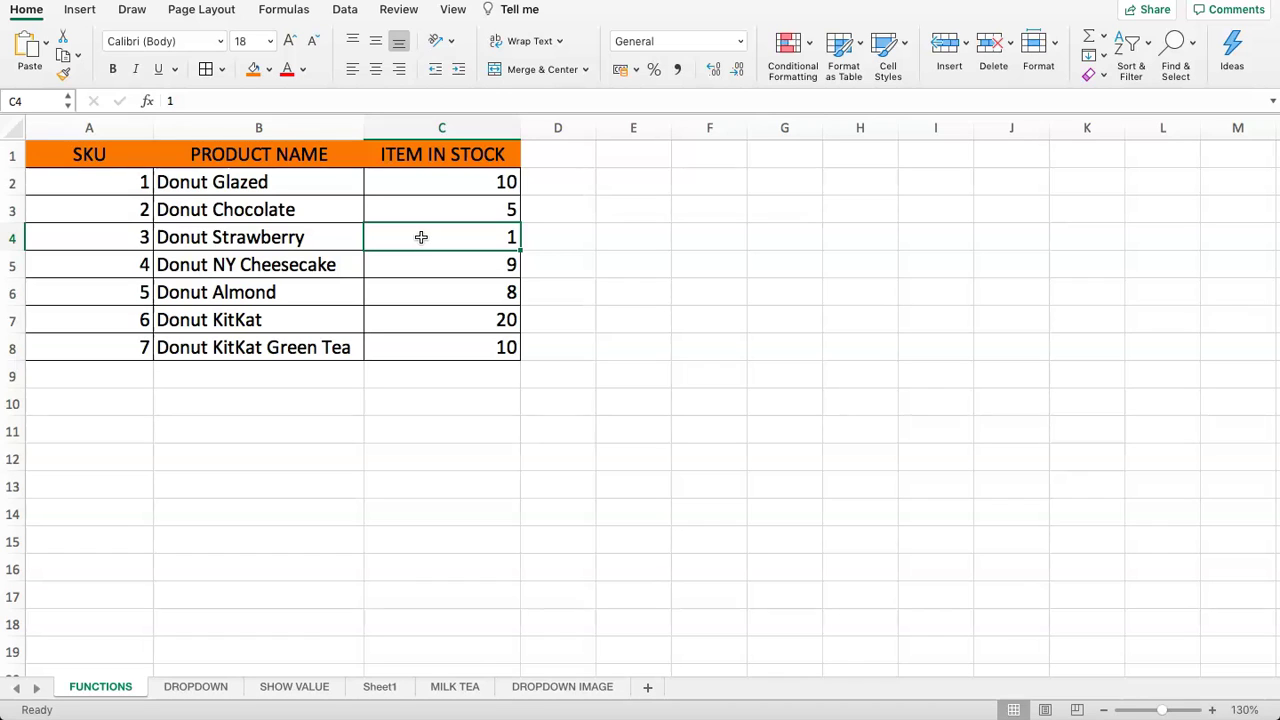
drag(418, 182, 419, 318)
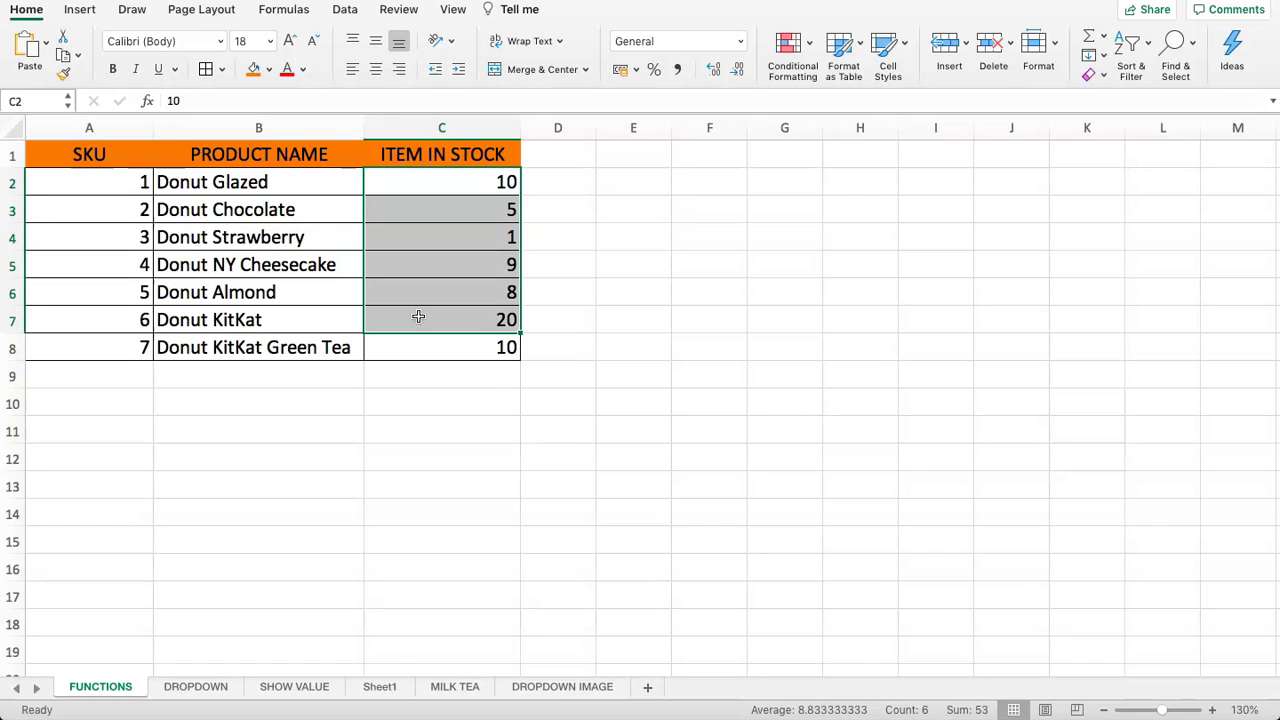
drag(198, 240, 380, 240)
drag(243, 209, 414, 211)
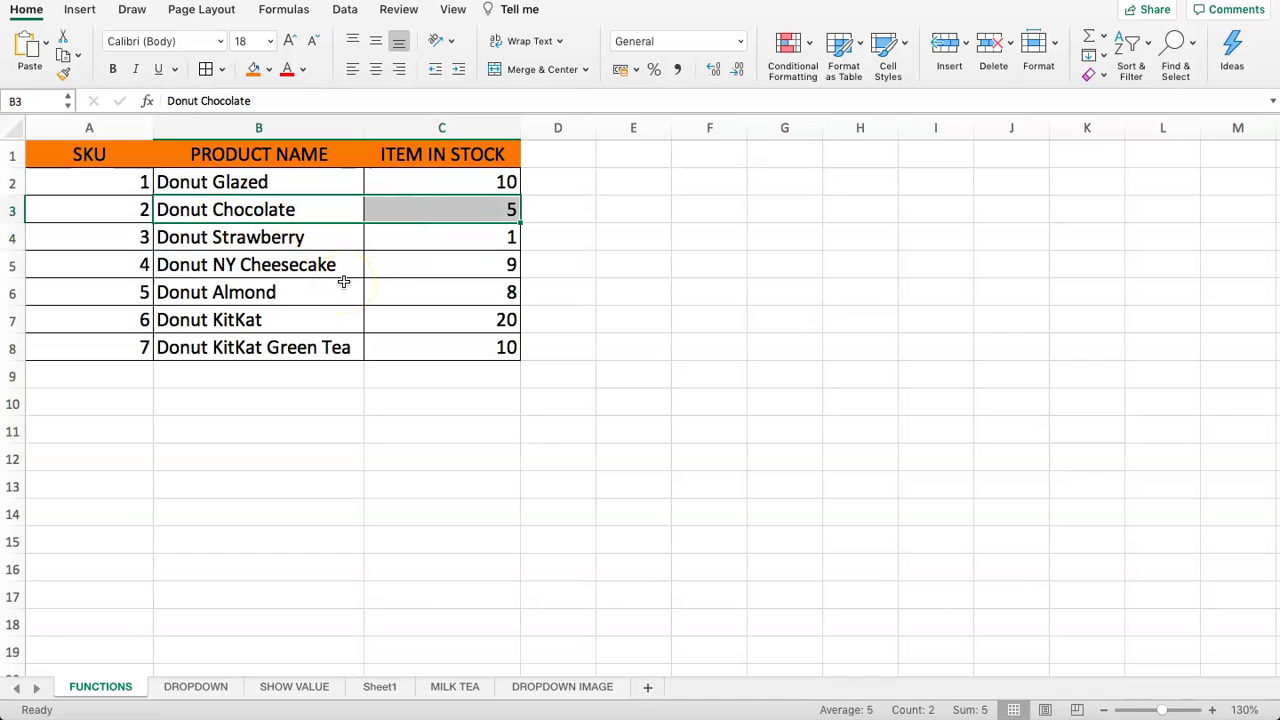
Start a Less Than highlight cells rule for the ITEM IN STOCK values in C2:C8, keeping the table uncovered by the dialog
drag(471, 183, 494, 354)
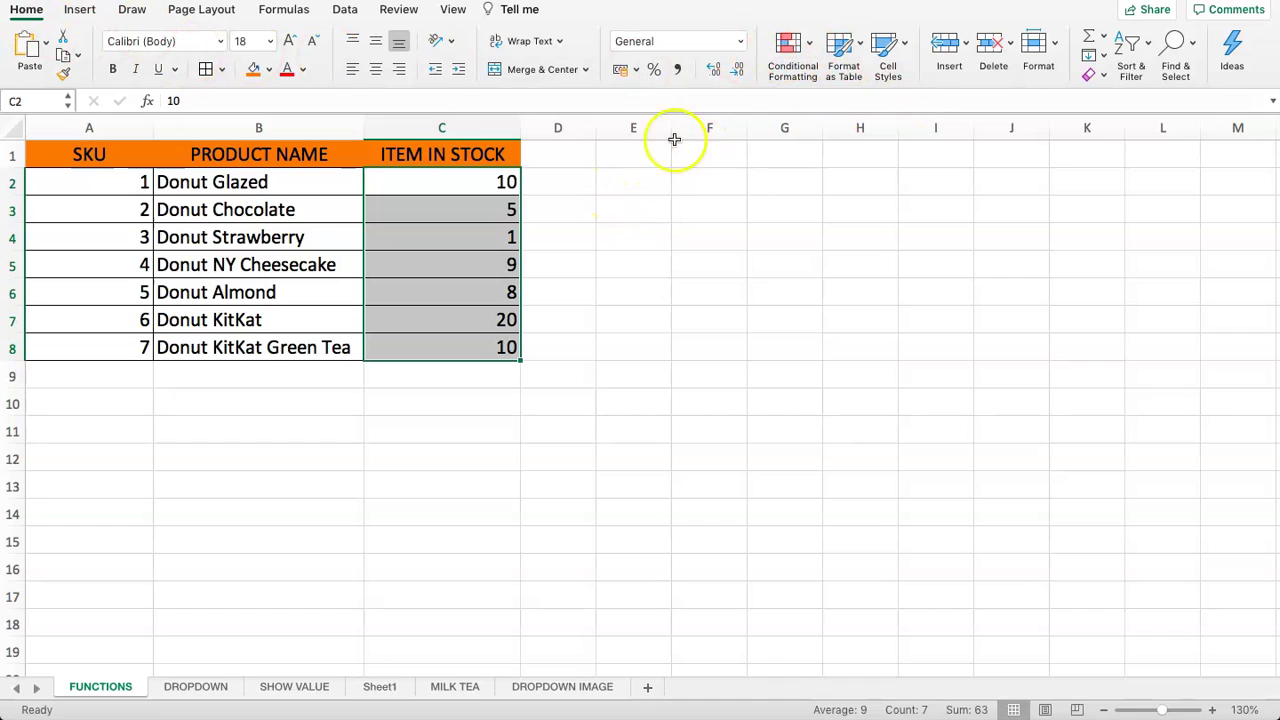
click(788, 48)
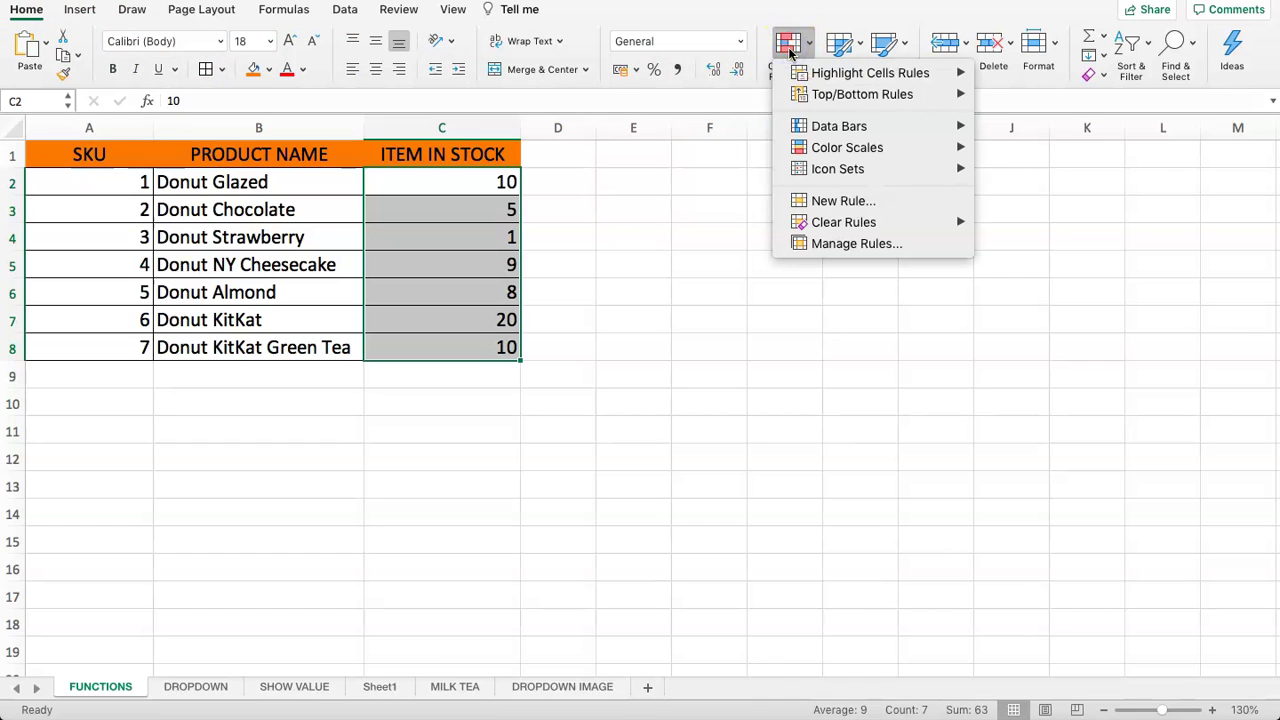
click(826, 73)
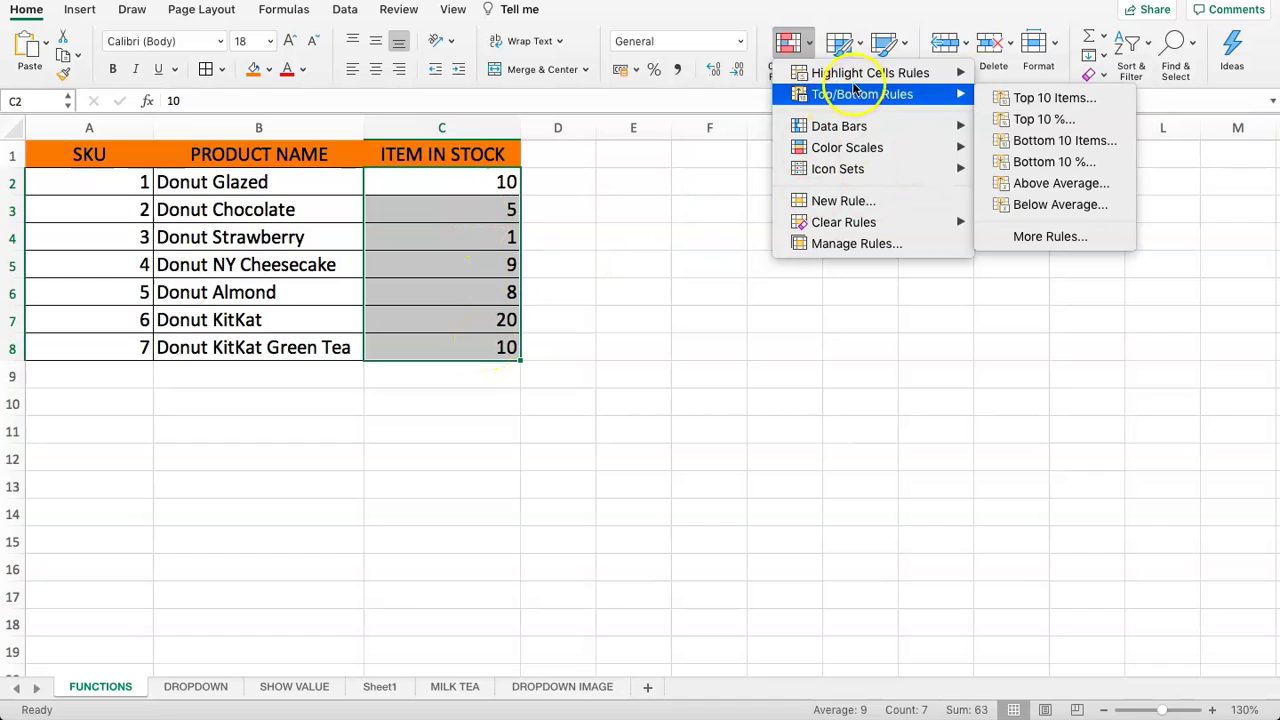
mouse_move(855, 75)
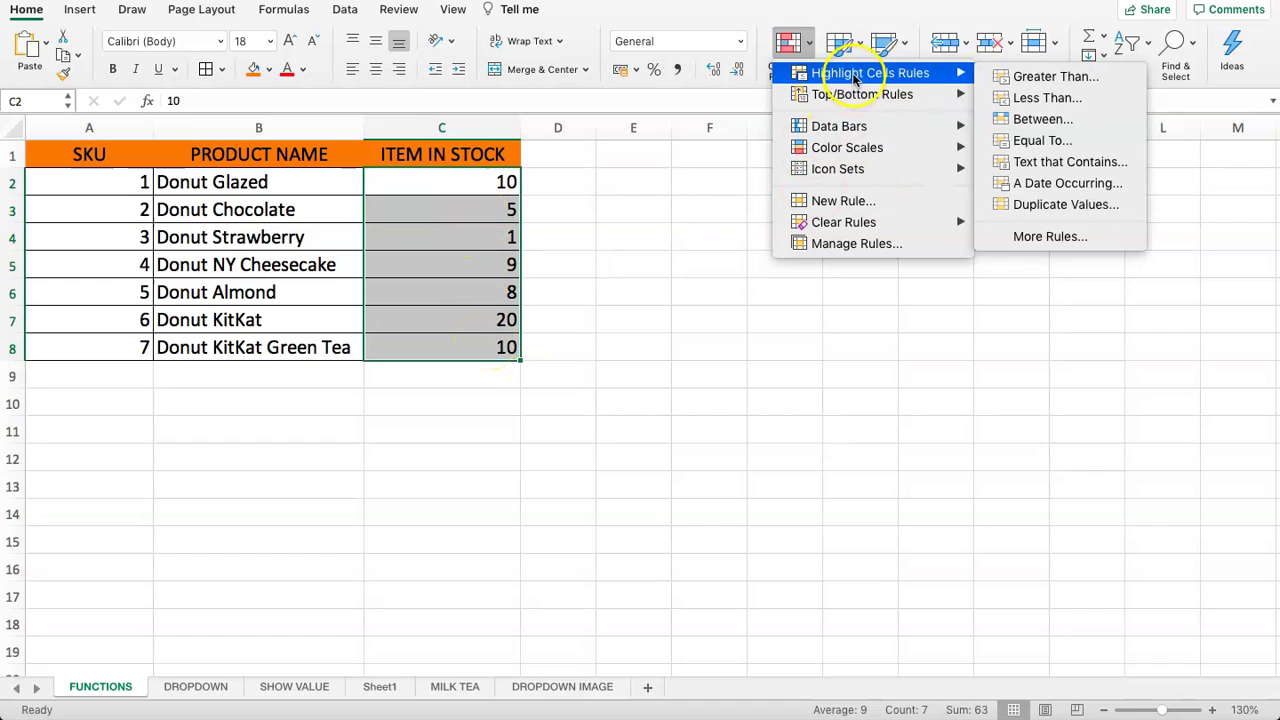
click(1037, 100)
drag(732, 95, 1005, 161)
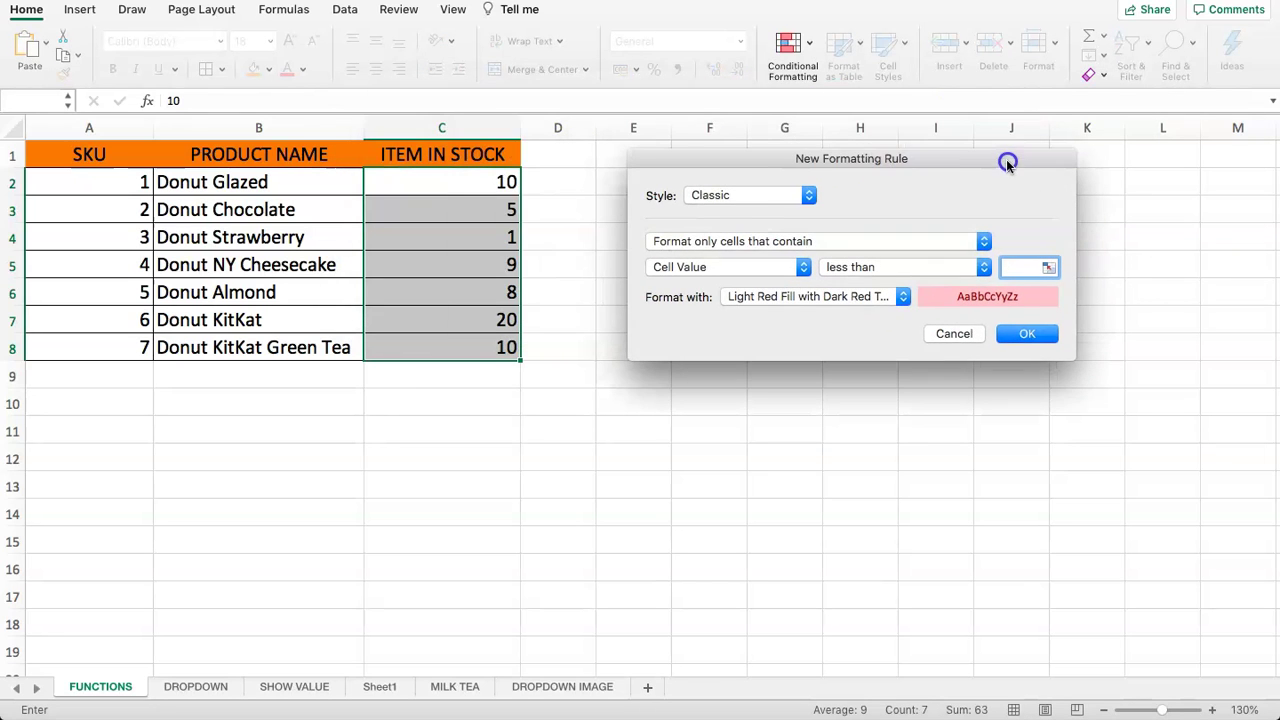
Review the rule's available styles, rule types and cell criteria, keeping Classic, Format only cells that contain, and Cell Value
click(748, 195)
click(728, 132)
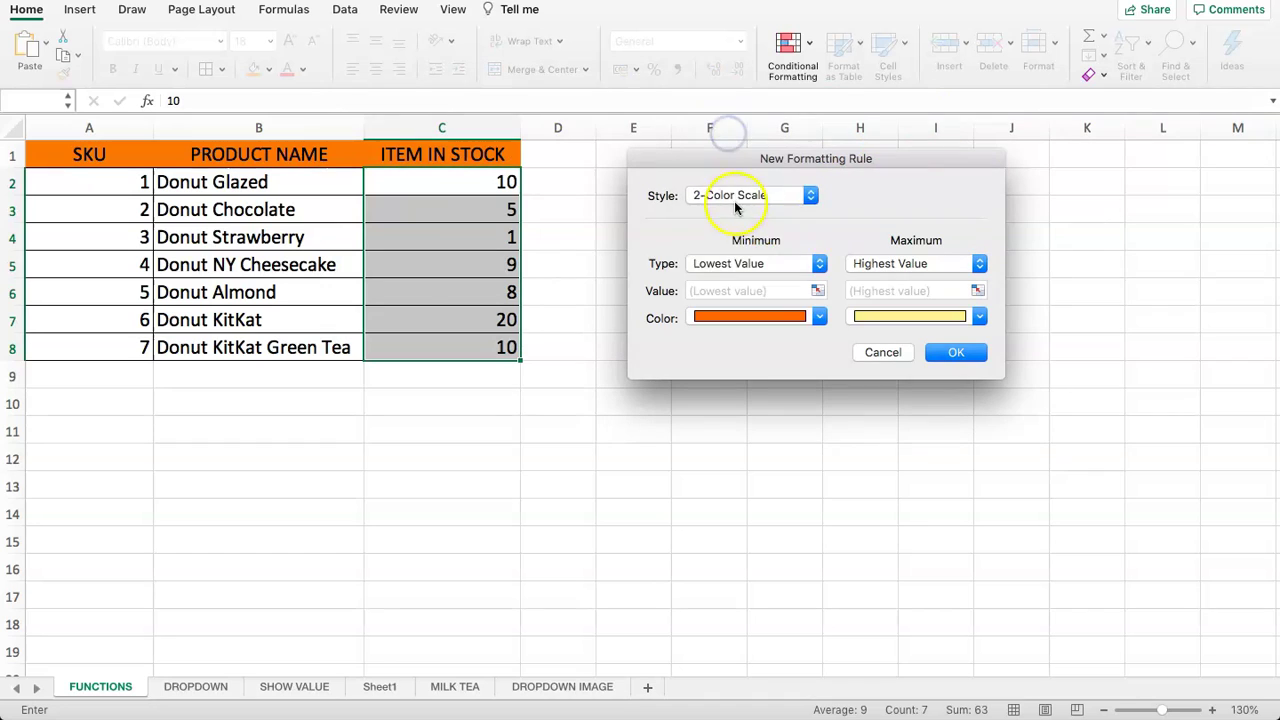
click(731, 195)
click(714, 259)
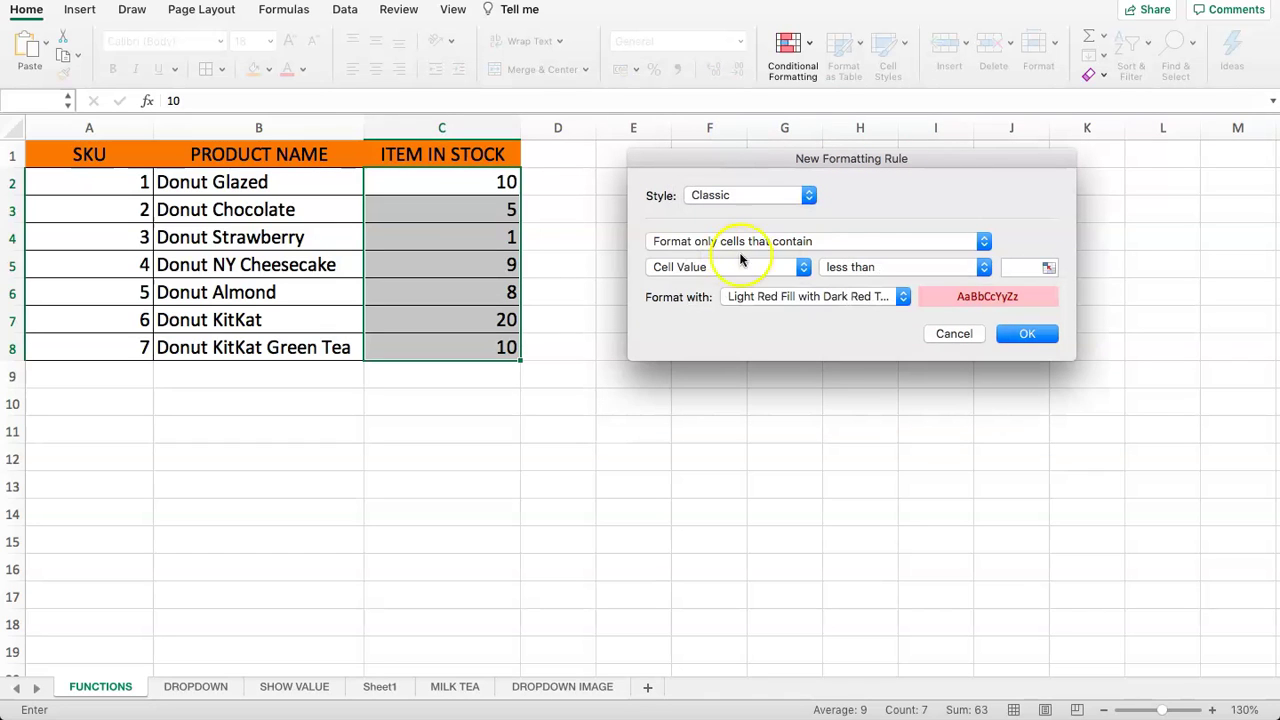
click(808, 242)
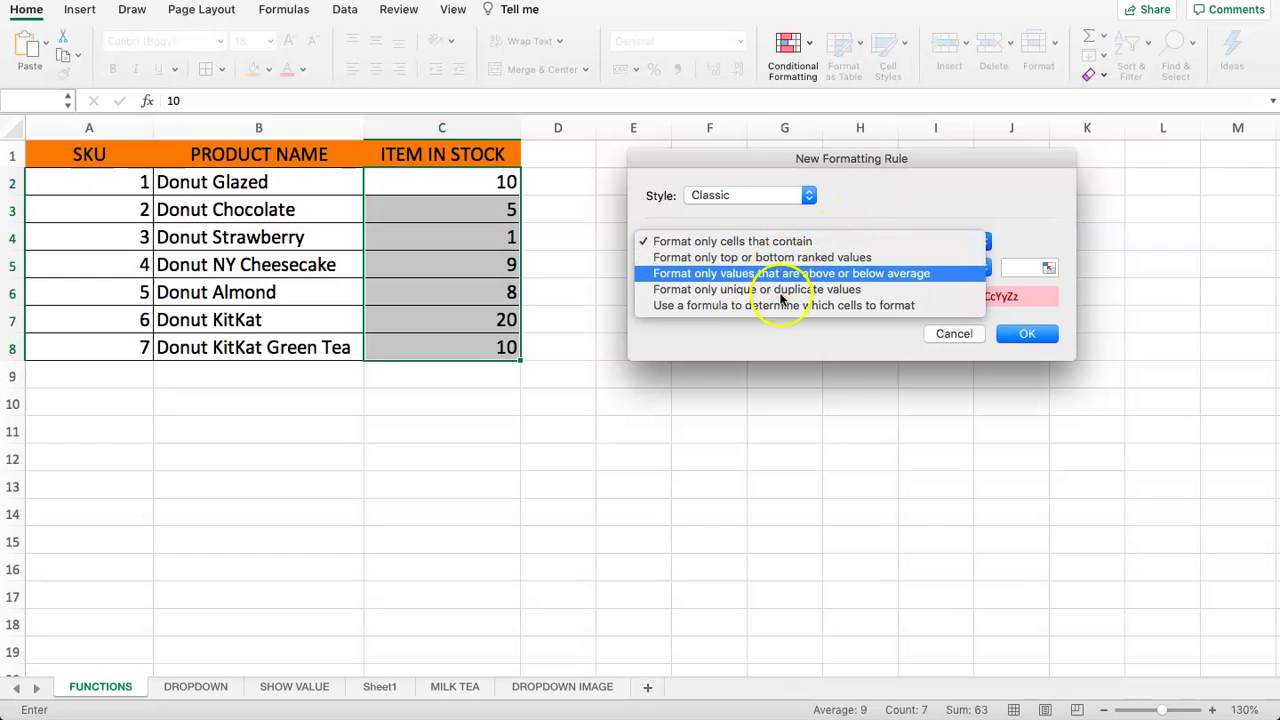
click(871, 205)
click(740, 268)
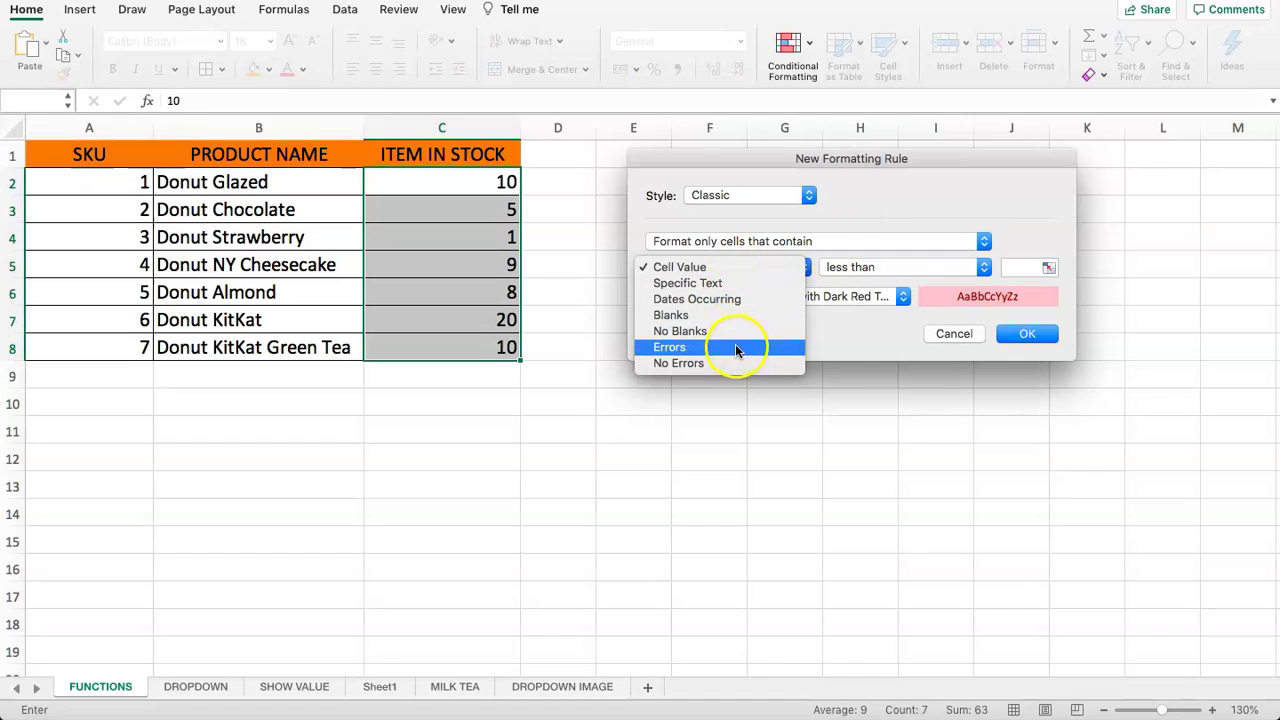
click(864, 200)
Set the rule to cell values less than or equal to 5 with Yellow Fill with Dark Yellow Text, and apply it
click(845, 270)
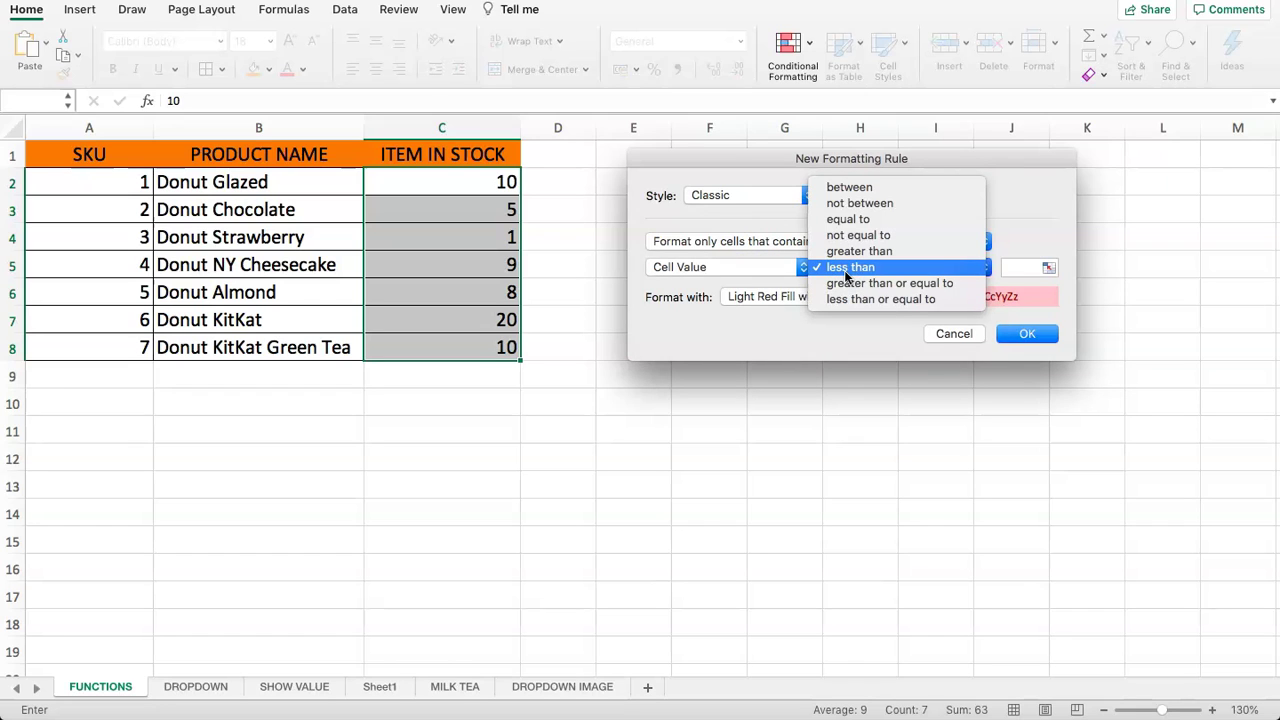
drag(845, 276, 877, 299)
click(1017, 267)
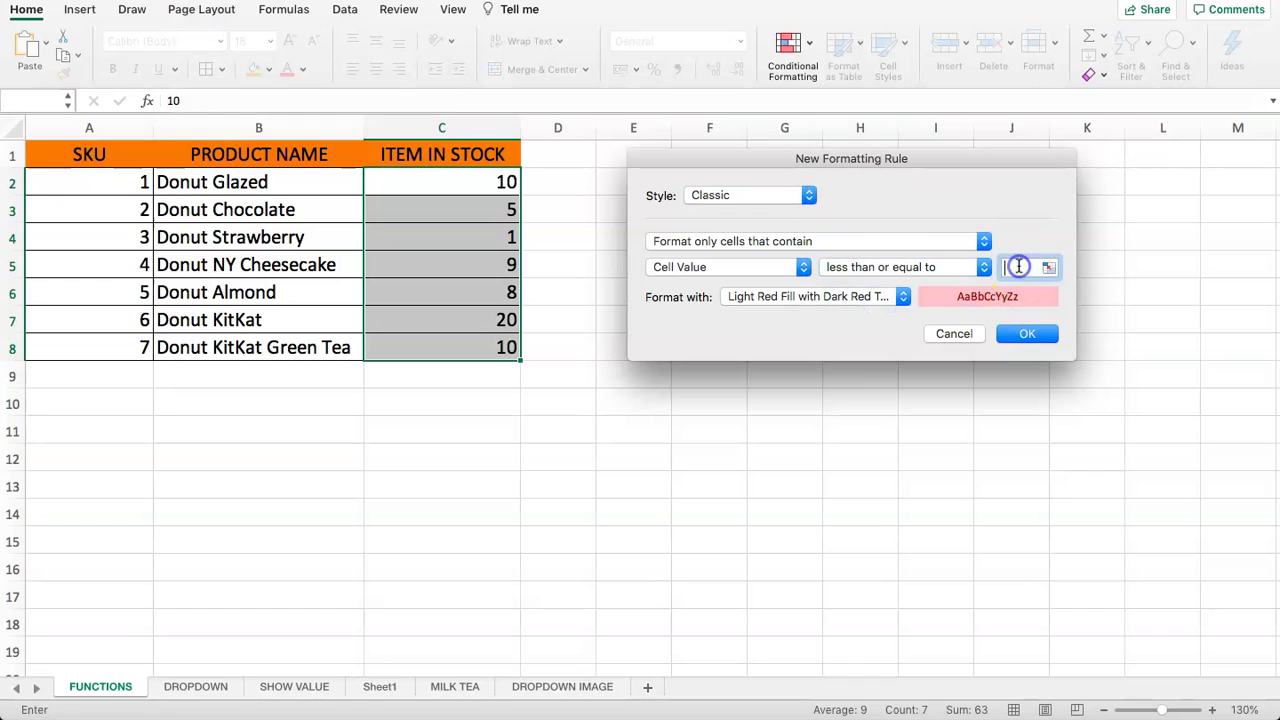
text(5)
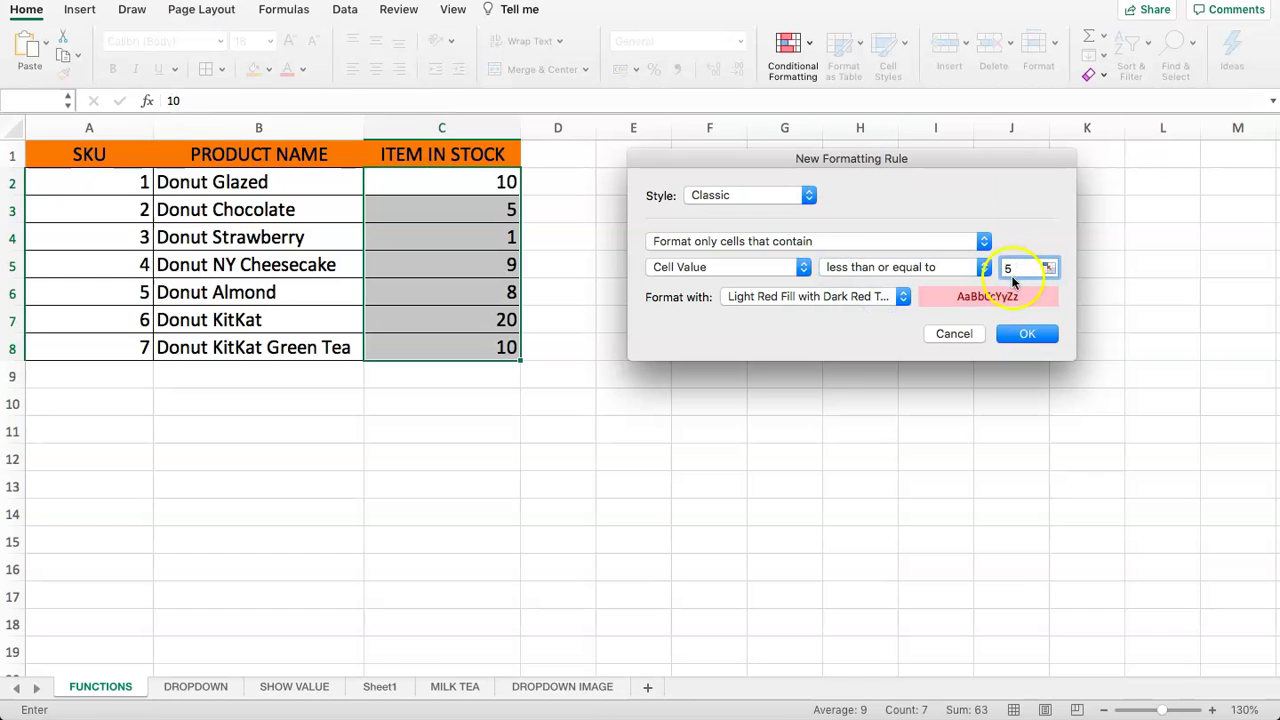
drag(875, 301, 806, 314)
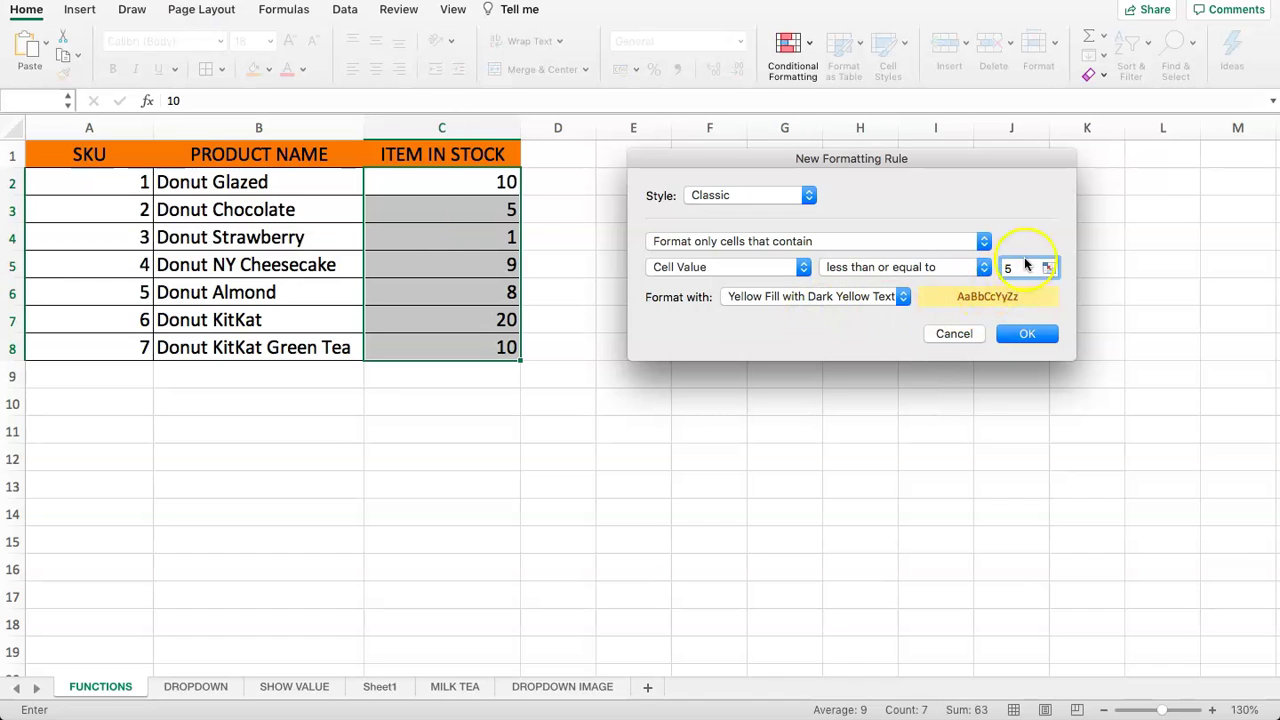
click(1032, 331)
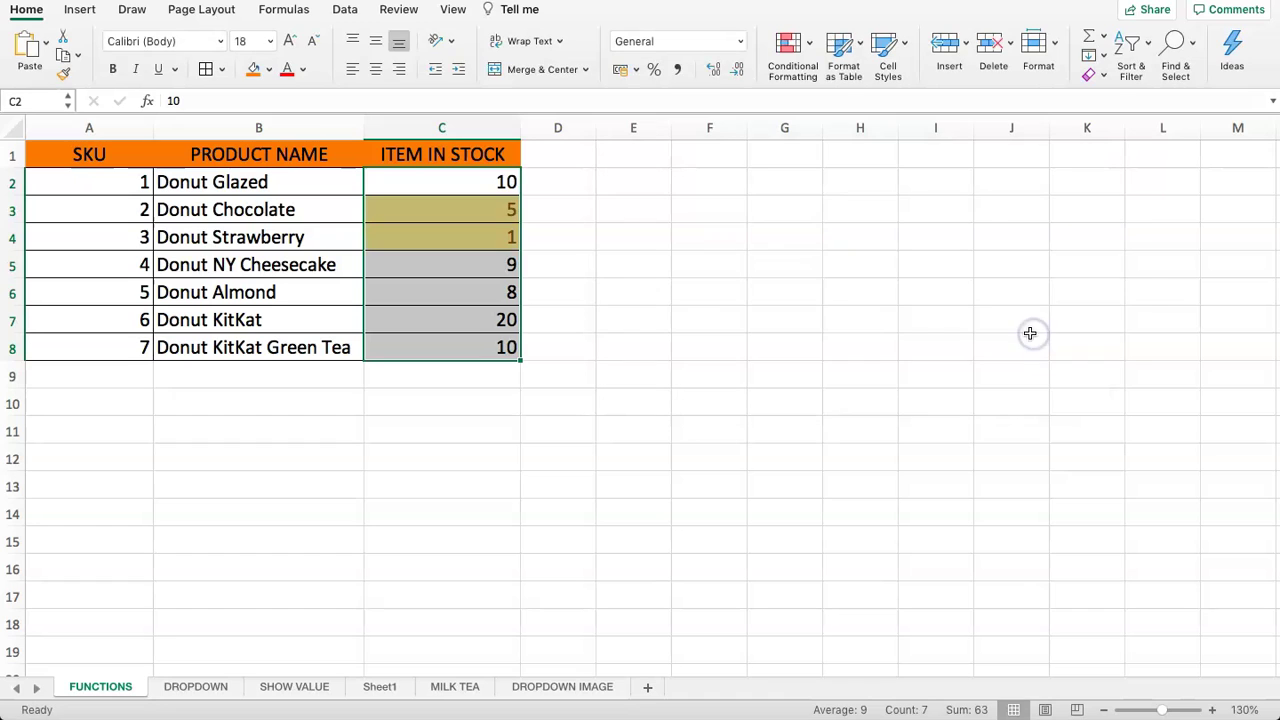
Check the conditional formatting across the stock quantities in C2:C8
click(452, 180)
drag(452, 180, 463, 357)
click(577, 326)
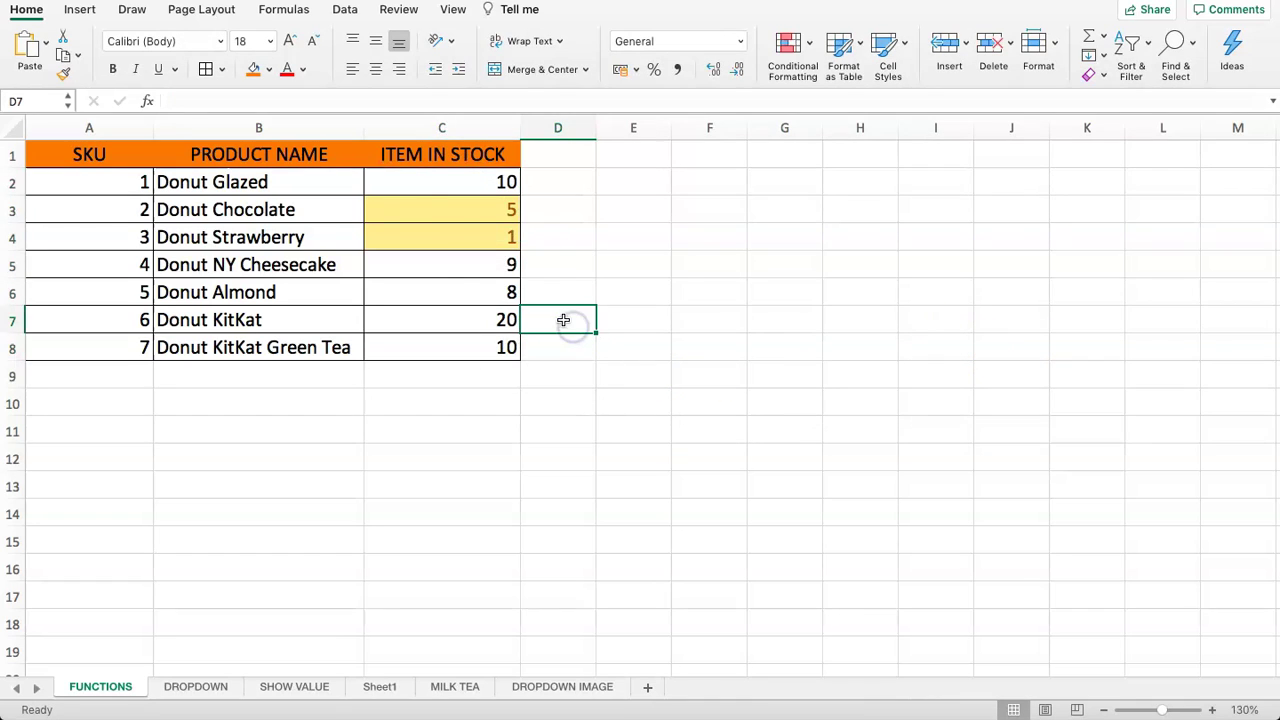
drag(472, 188, 457, 356)
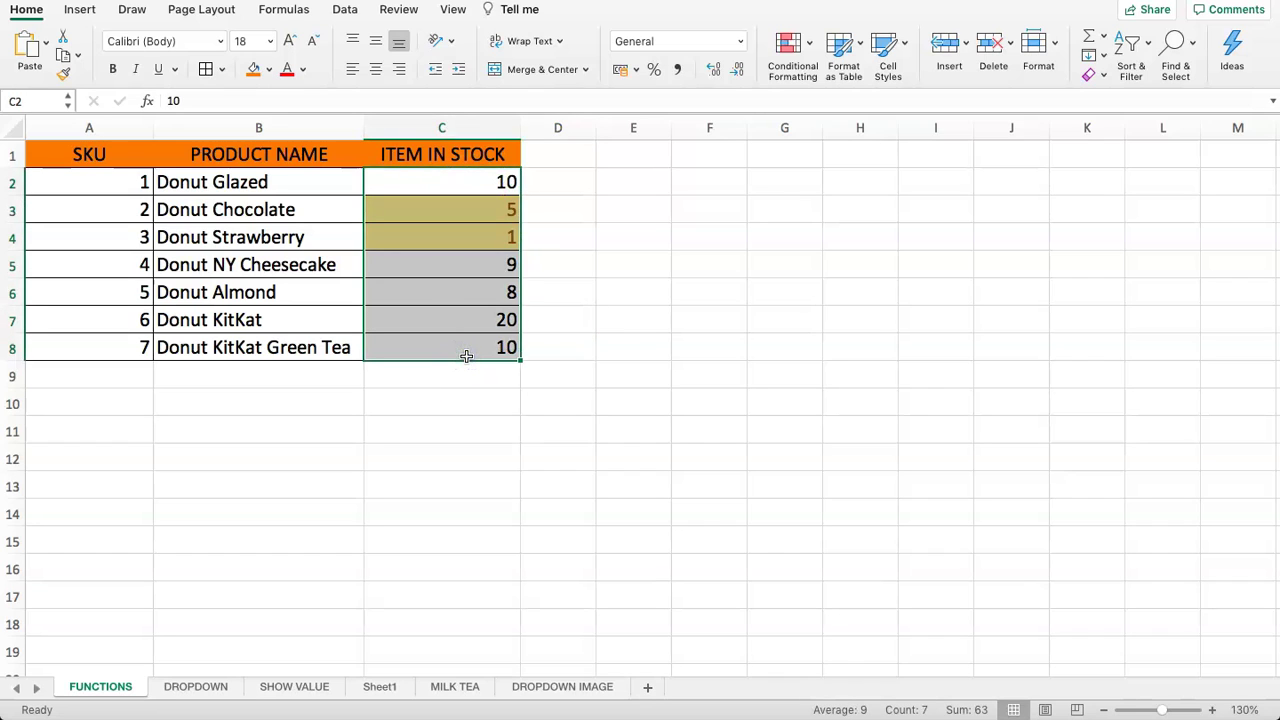
click(495, 322)
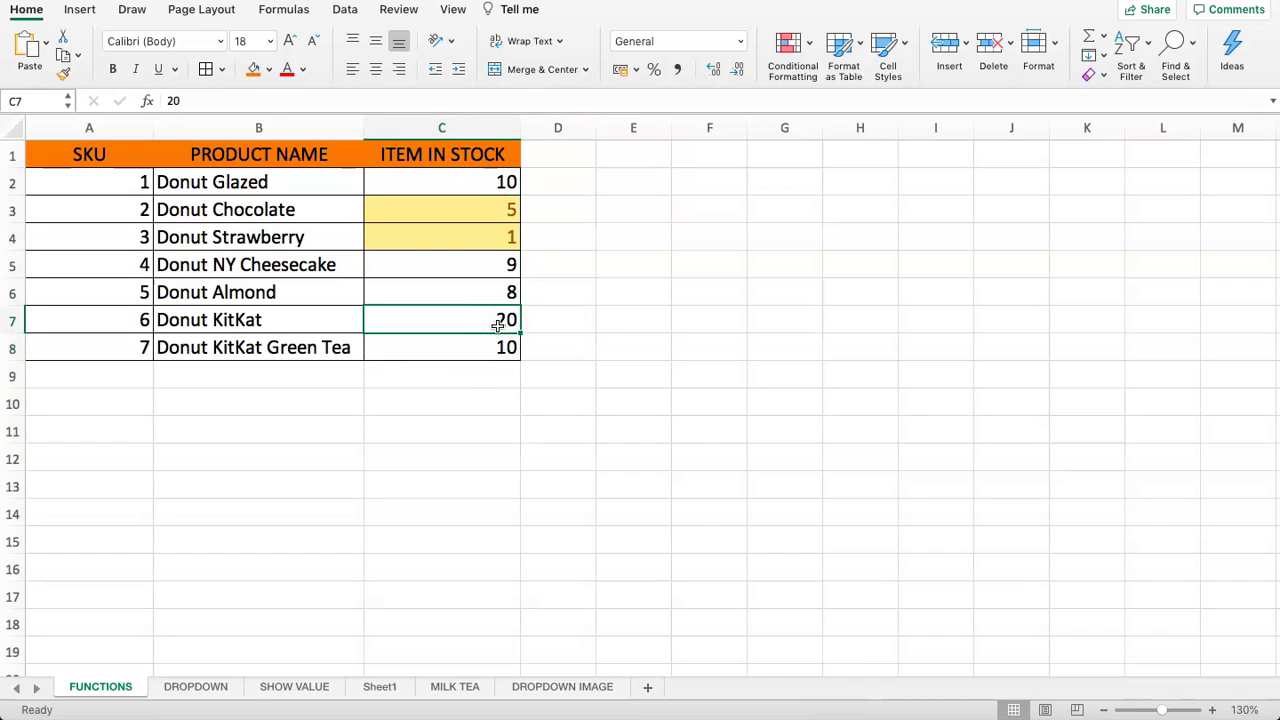
Start a second Less Than highlight rule for the stock quantities in C2:C8 with a threshold of 3, moving the dialog clear of the table
click(450, 237)
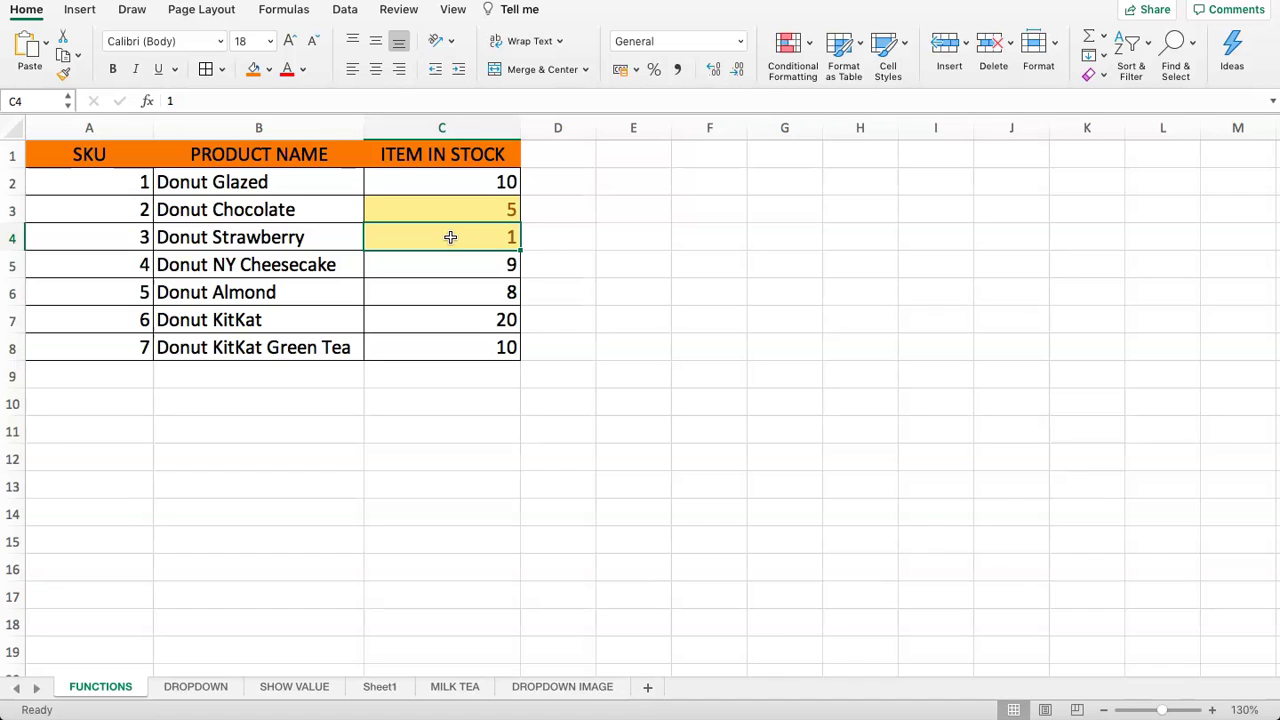
drag(466, 180, 469, 343)
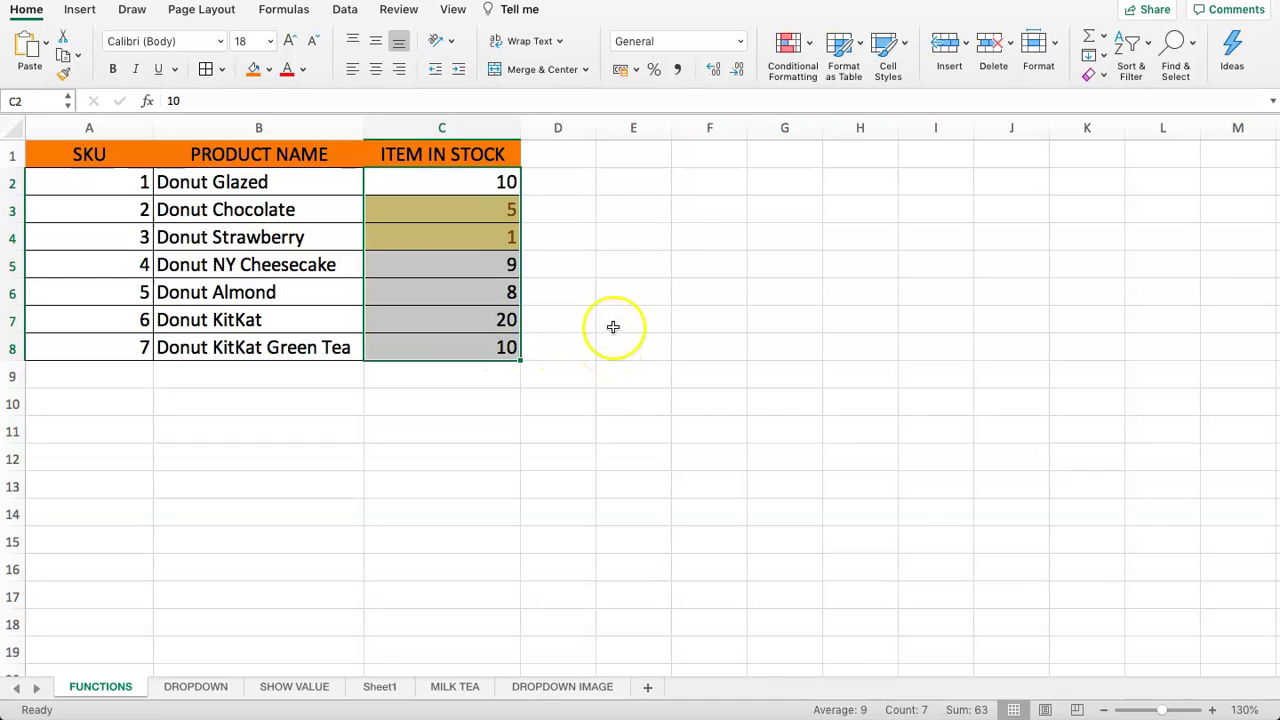
click(788, 48)
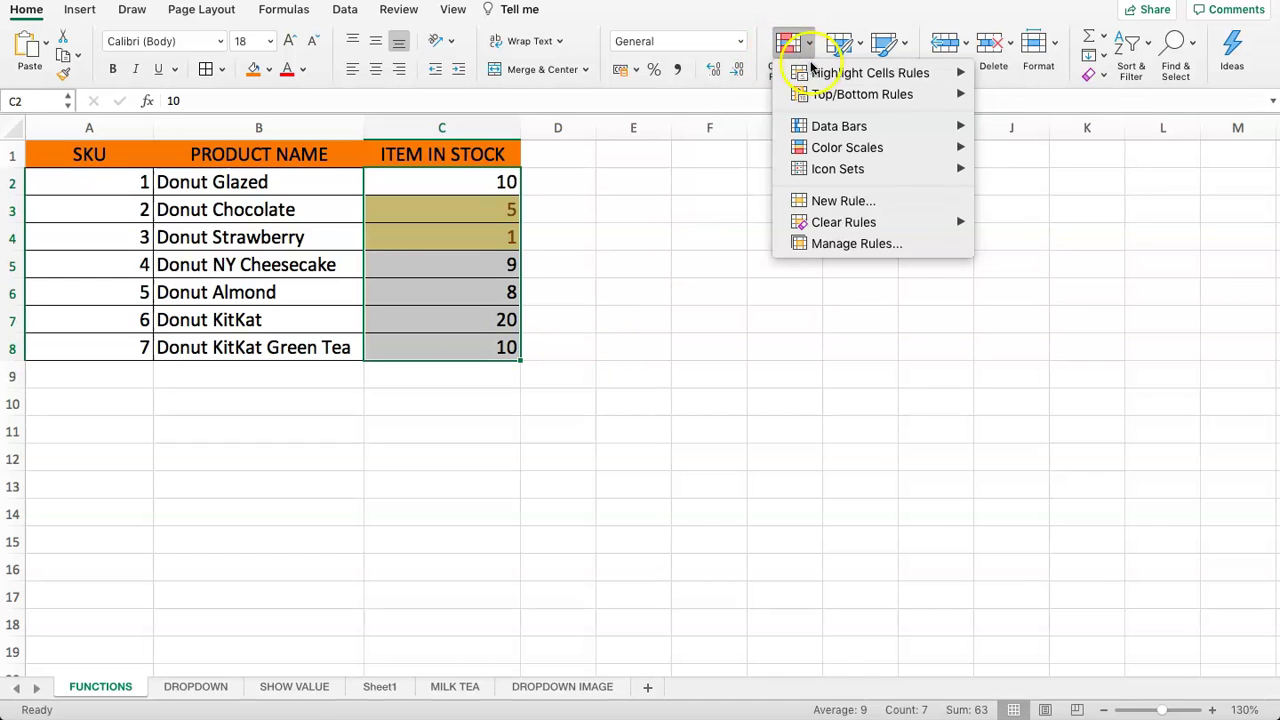
click(835, 76)
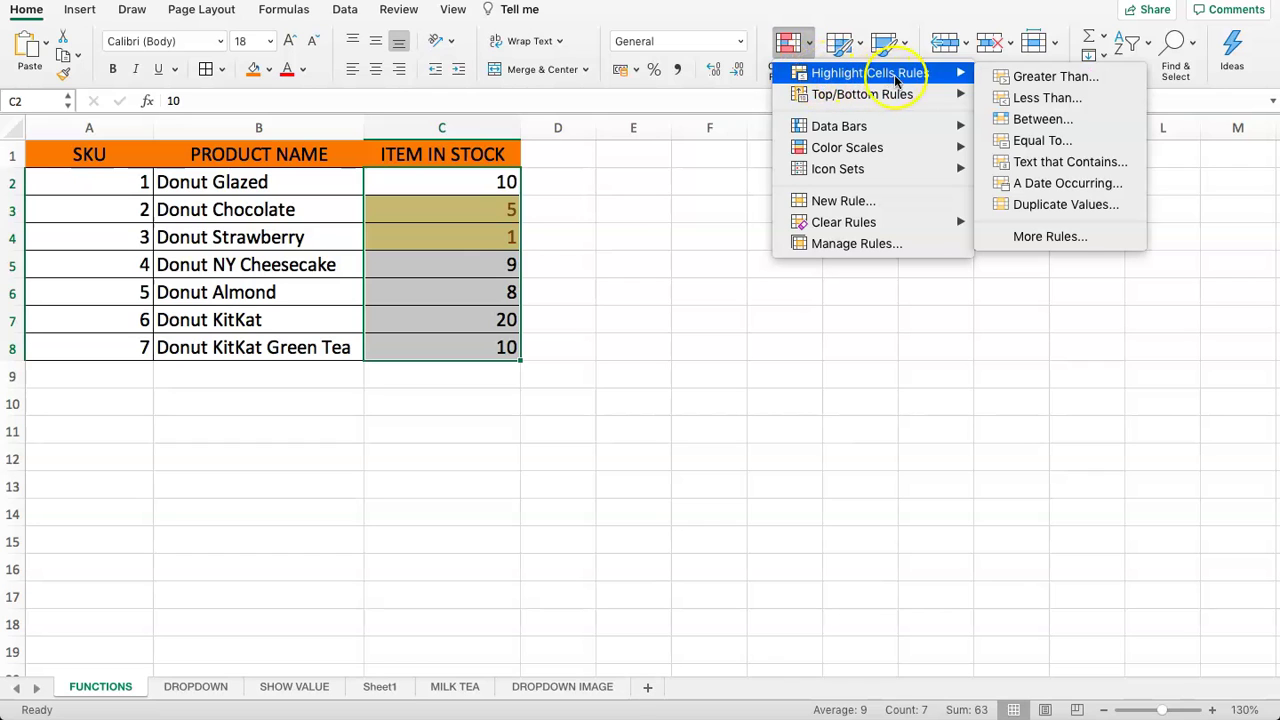
click(1032, 100)
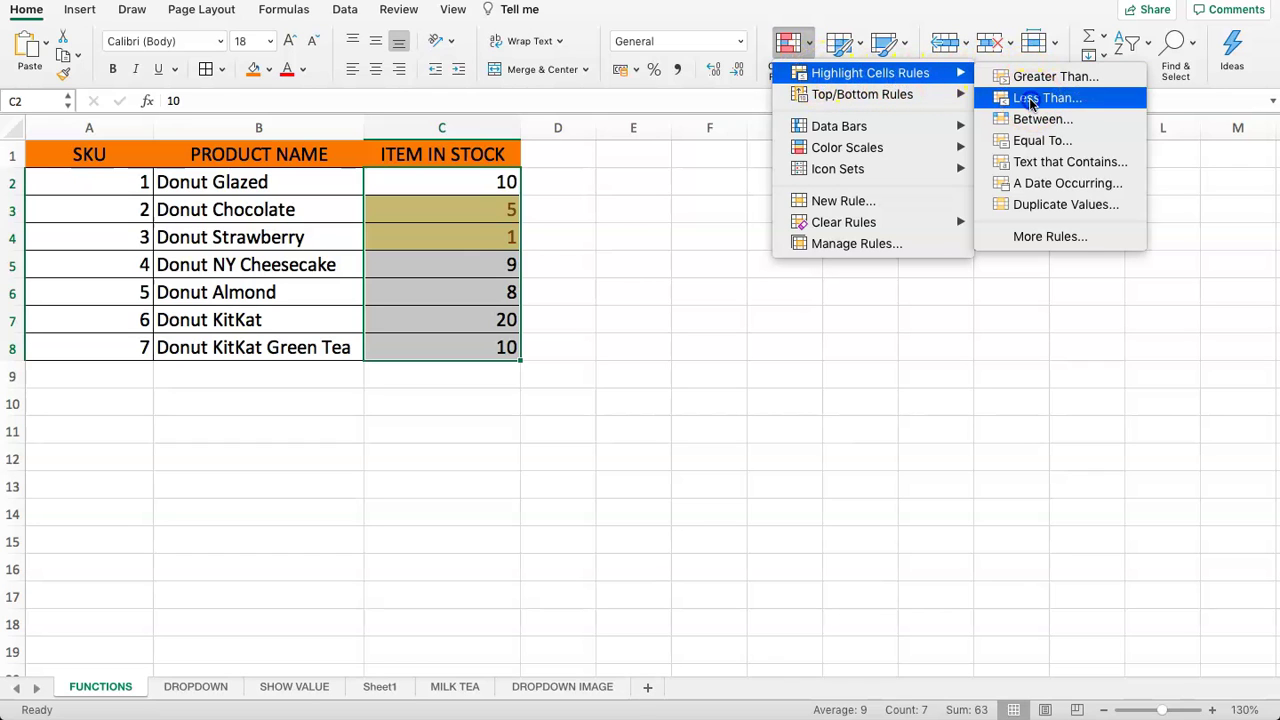
drag(740, 109, 918, 160)
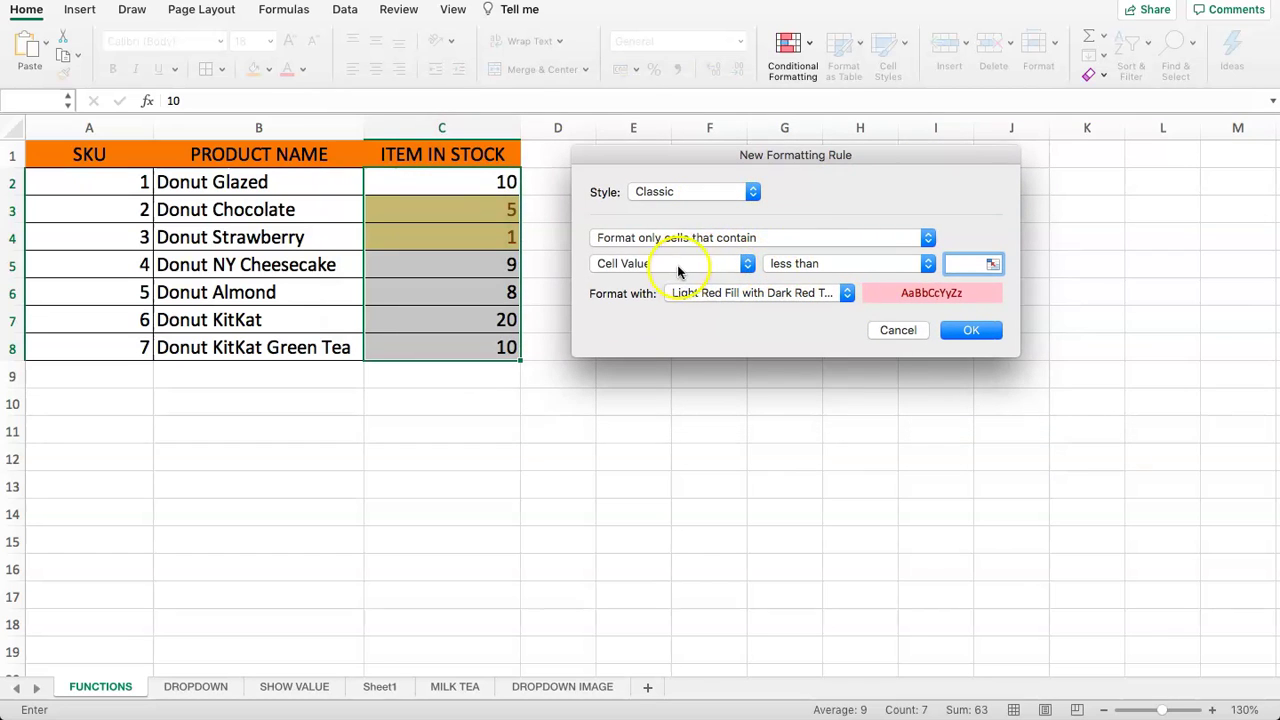
click(949, 265)
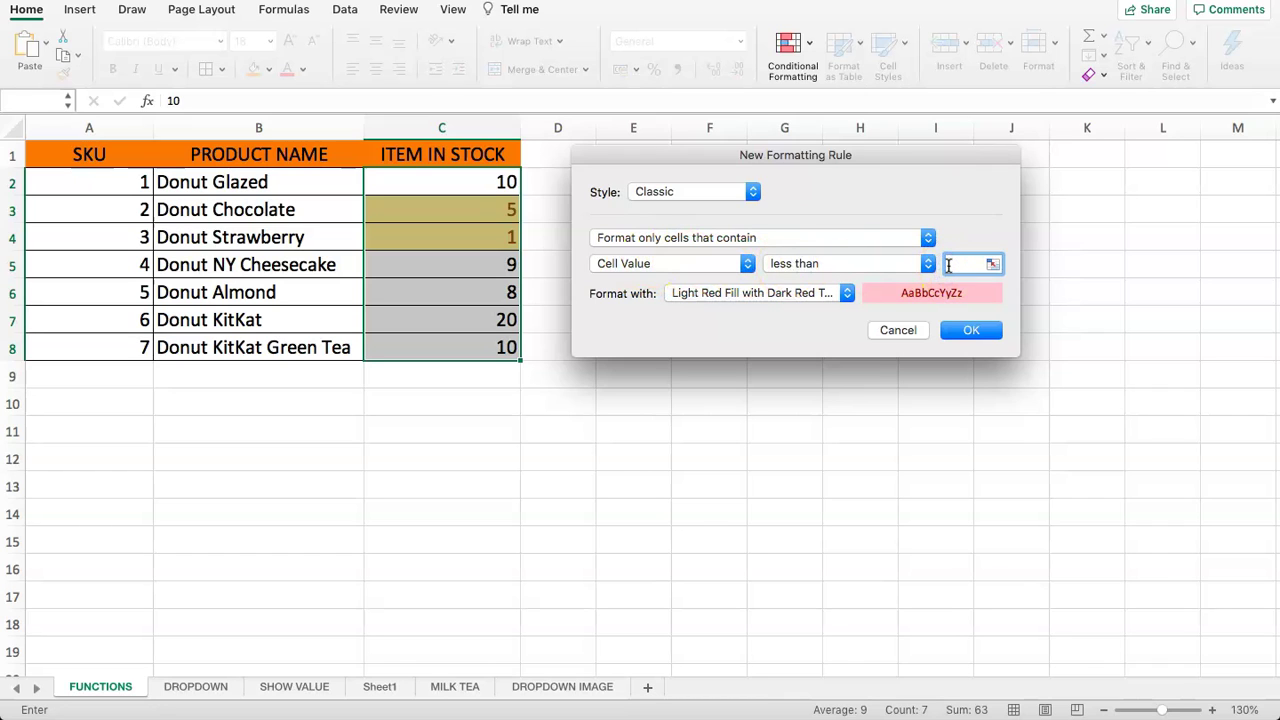
text(3)
Review the rule's custom format options for number, font, border and fill, and leave them without changes
click(845, 293)
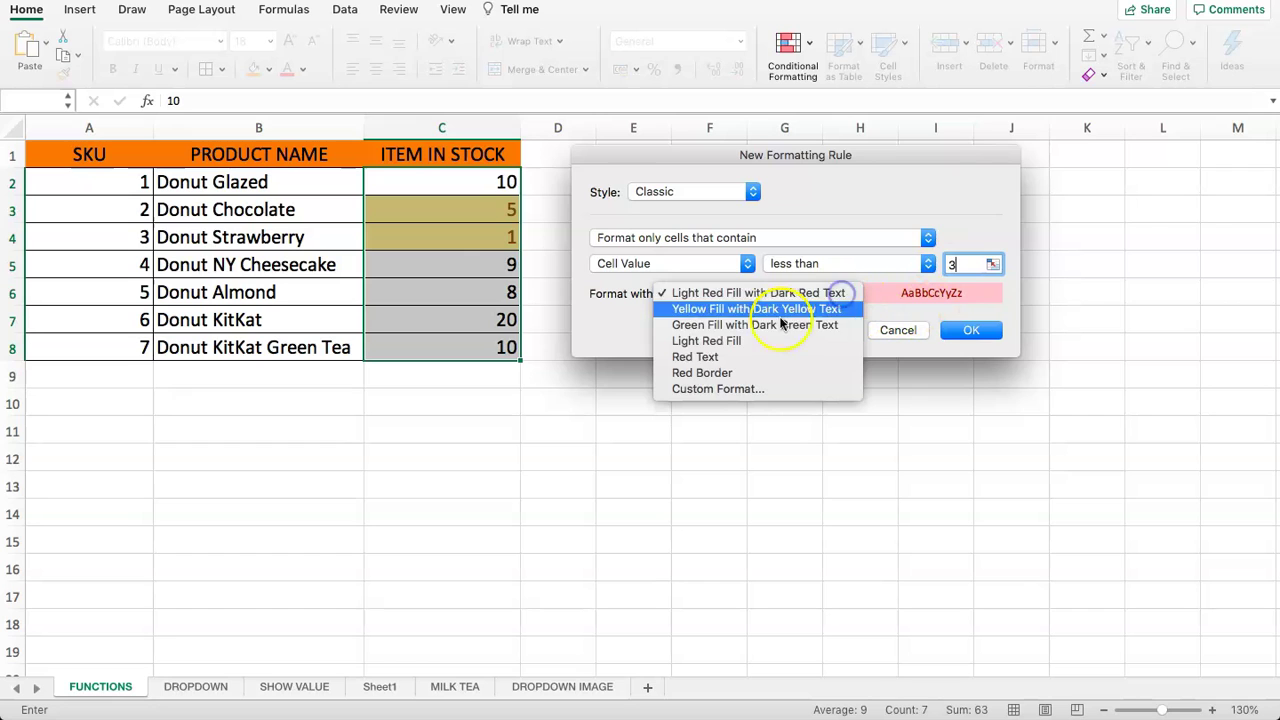
click(711, 389)
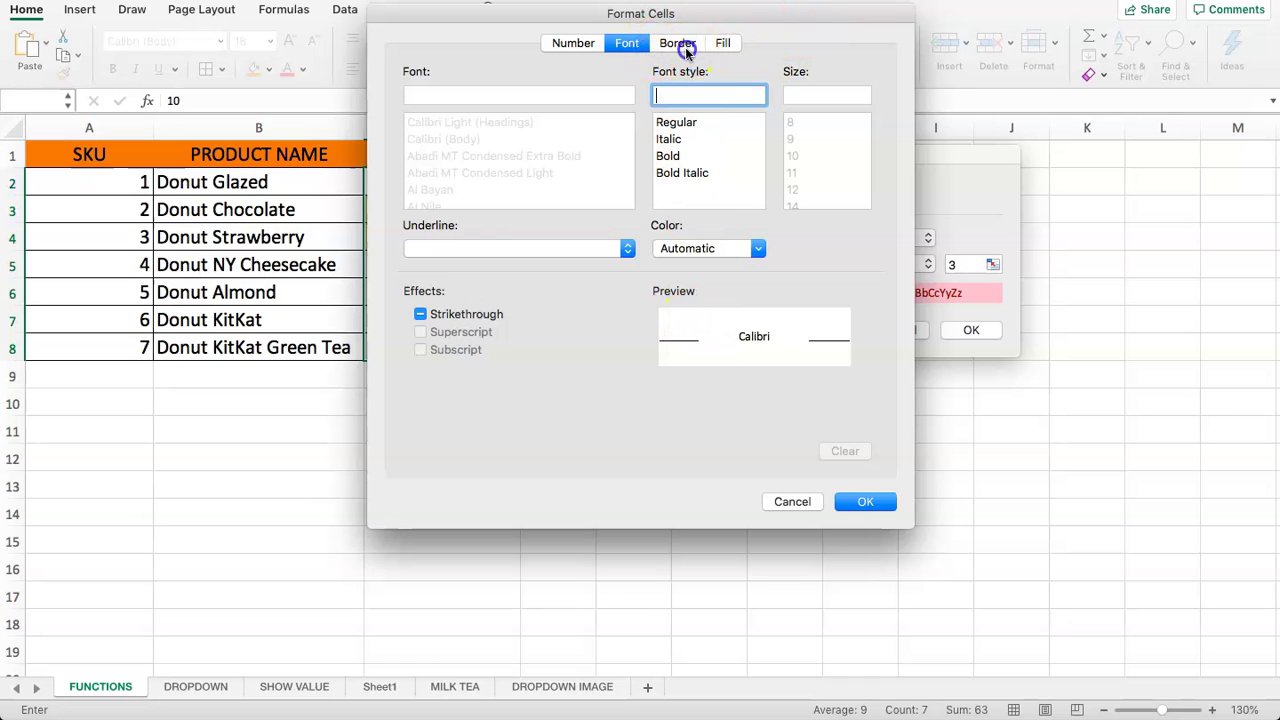
click(680, 45)
click(720, 43)
click(622, 45)
click(565, 43)
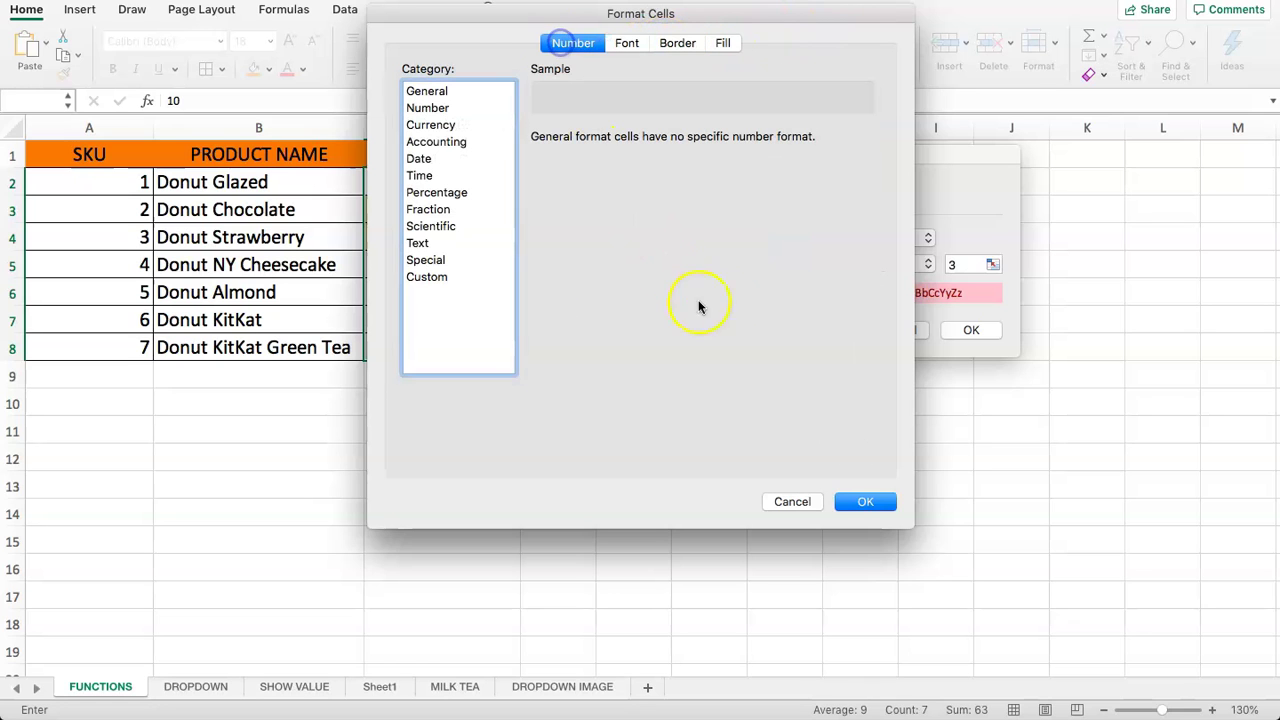
click(790, 501)
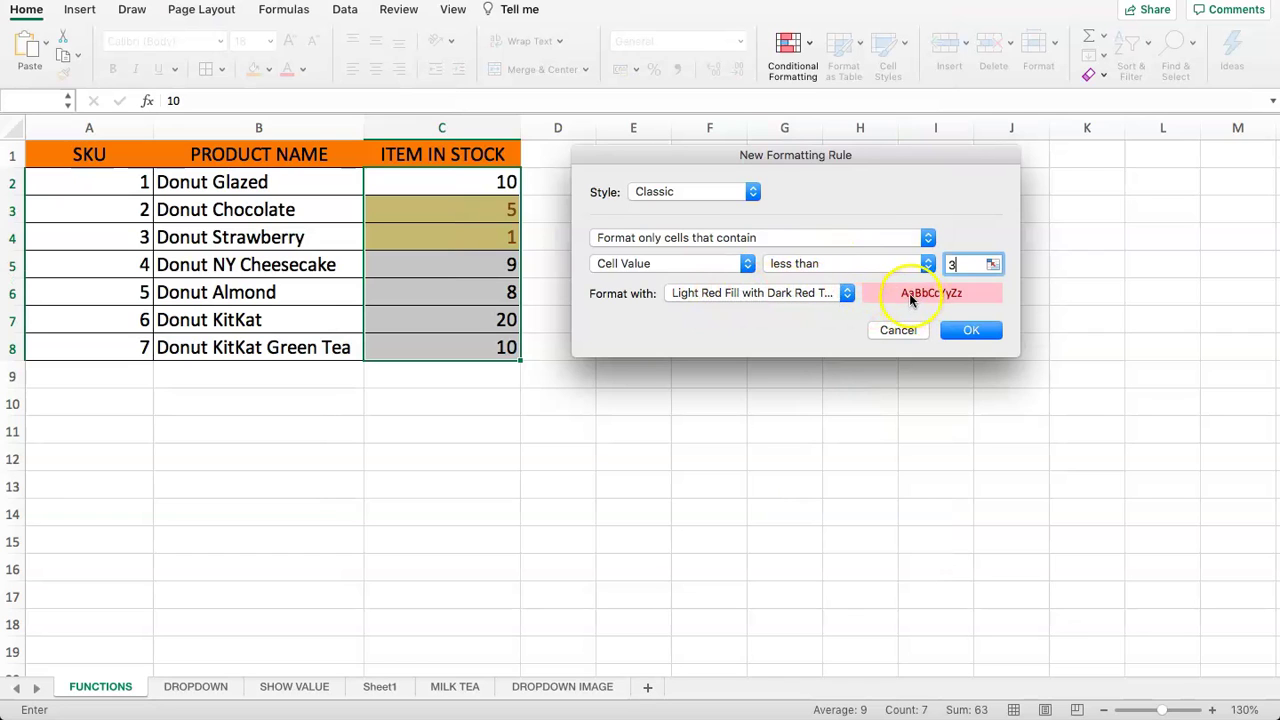
Apply the less than 3 rule with Light Red Fill with Dark Red Text, and check the Donut Strawberry quantity
click(975, 330)
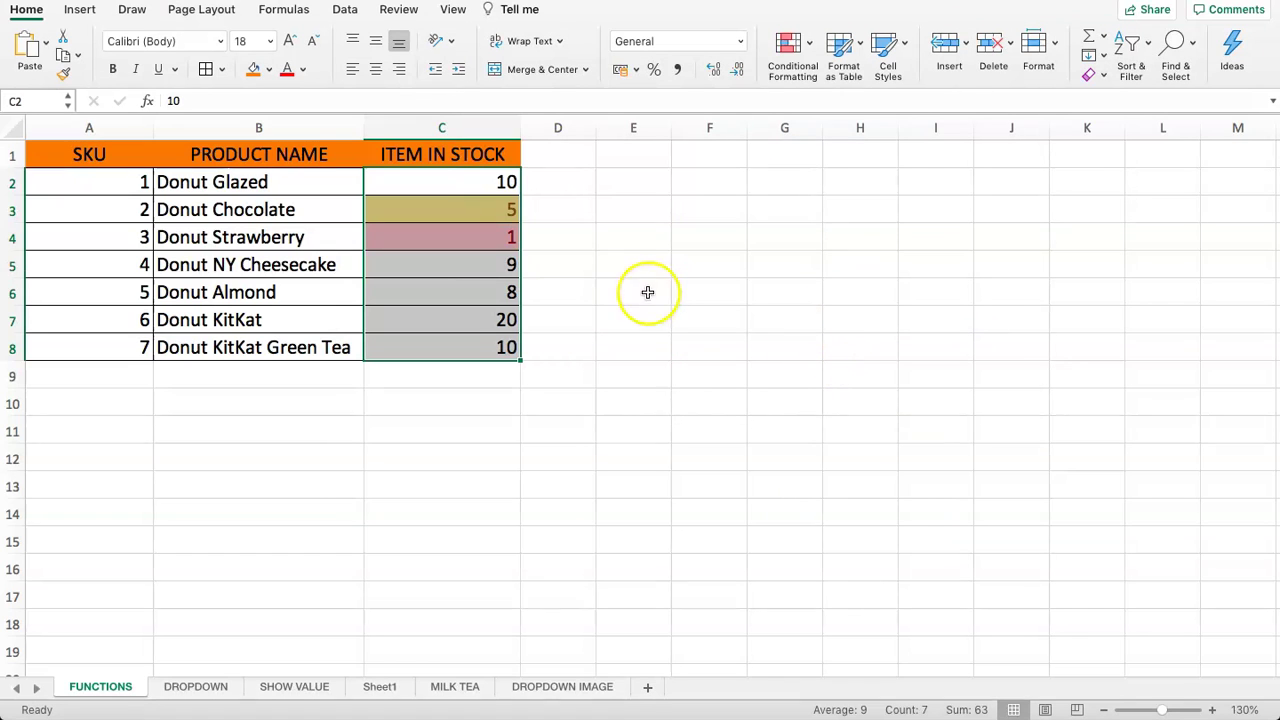
click(648, 292)
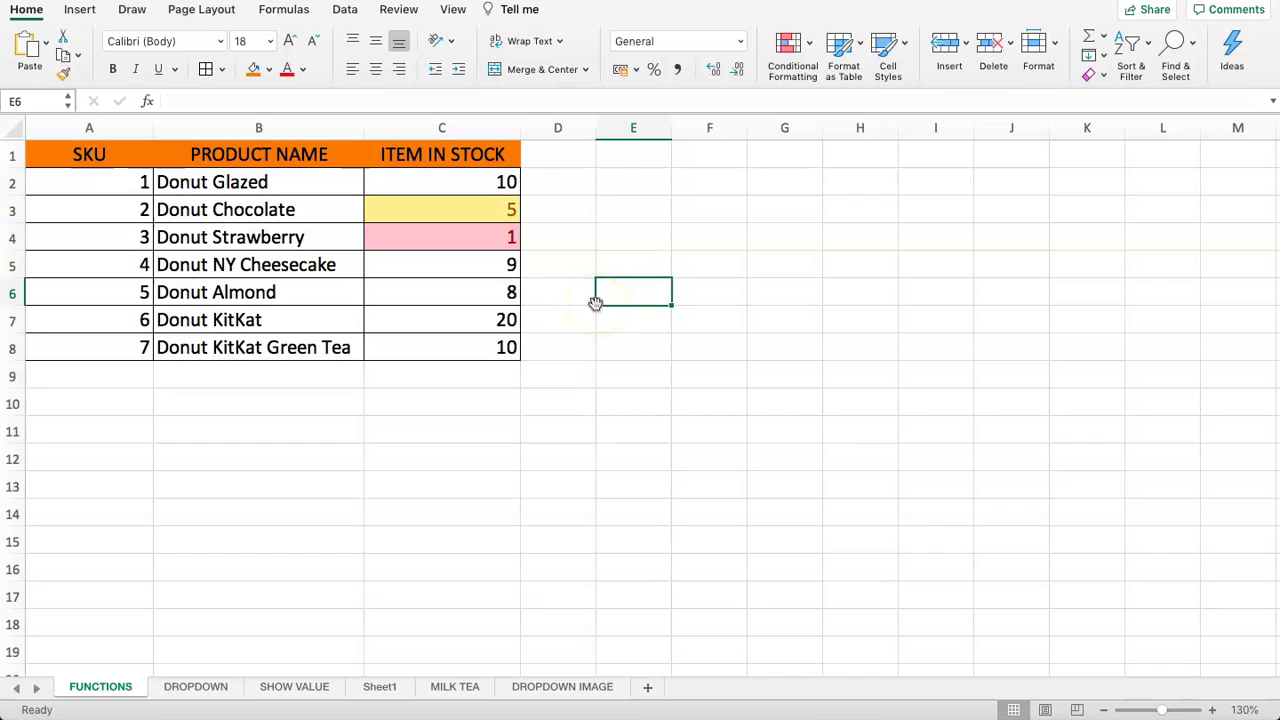
click(432, 248)
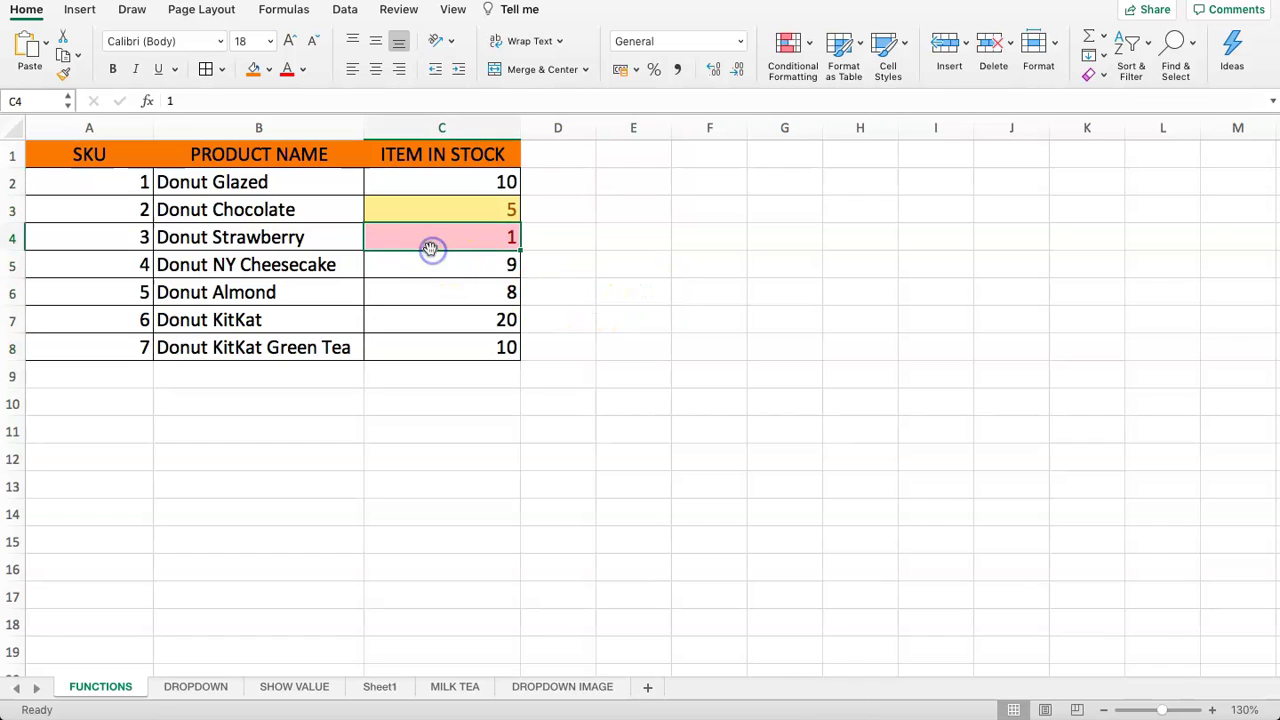
Set the Donut NY Cheesecake stock quantity in C5 to 6 to test the highlighting rules
click(418, 271)
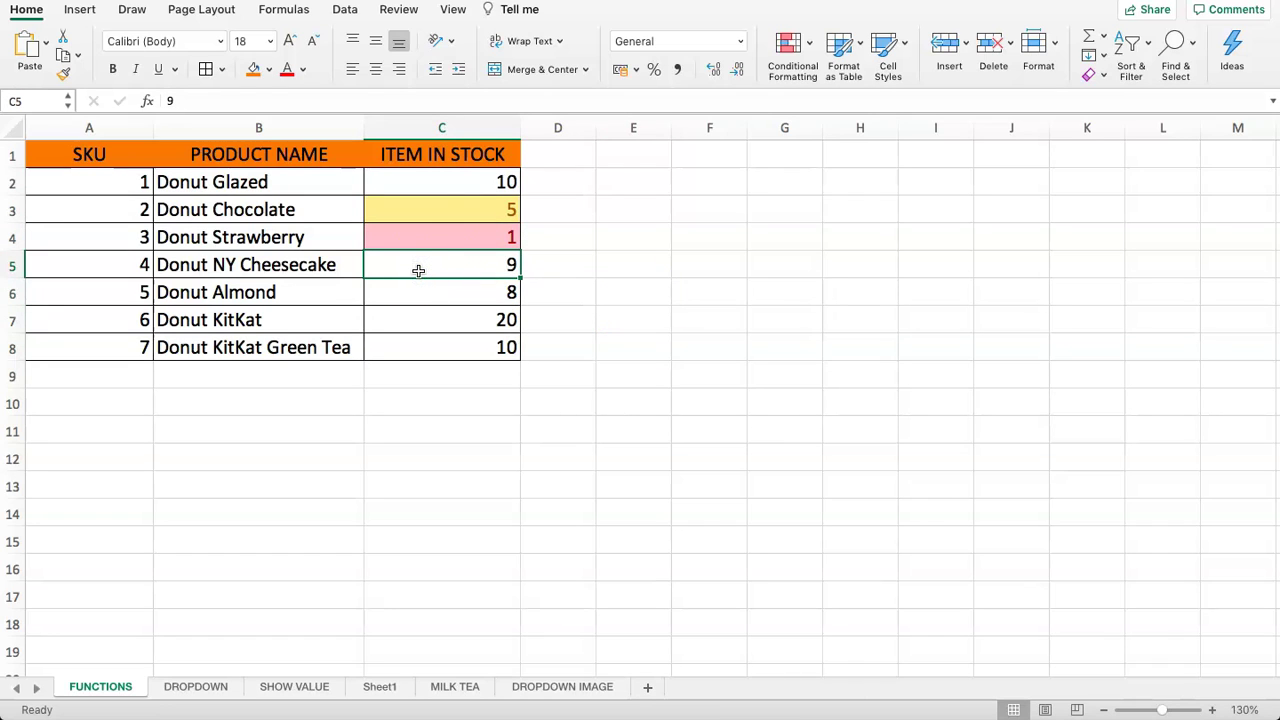
click(243, 264)
click(380, 264)
text(6)
key(Return)
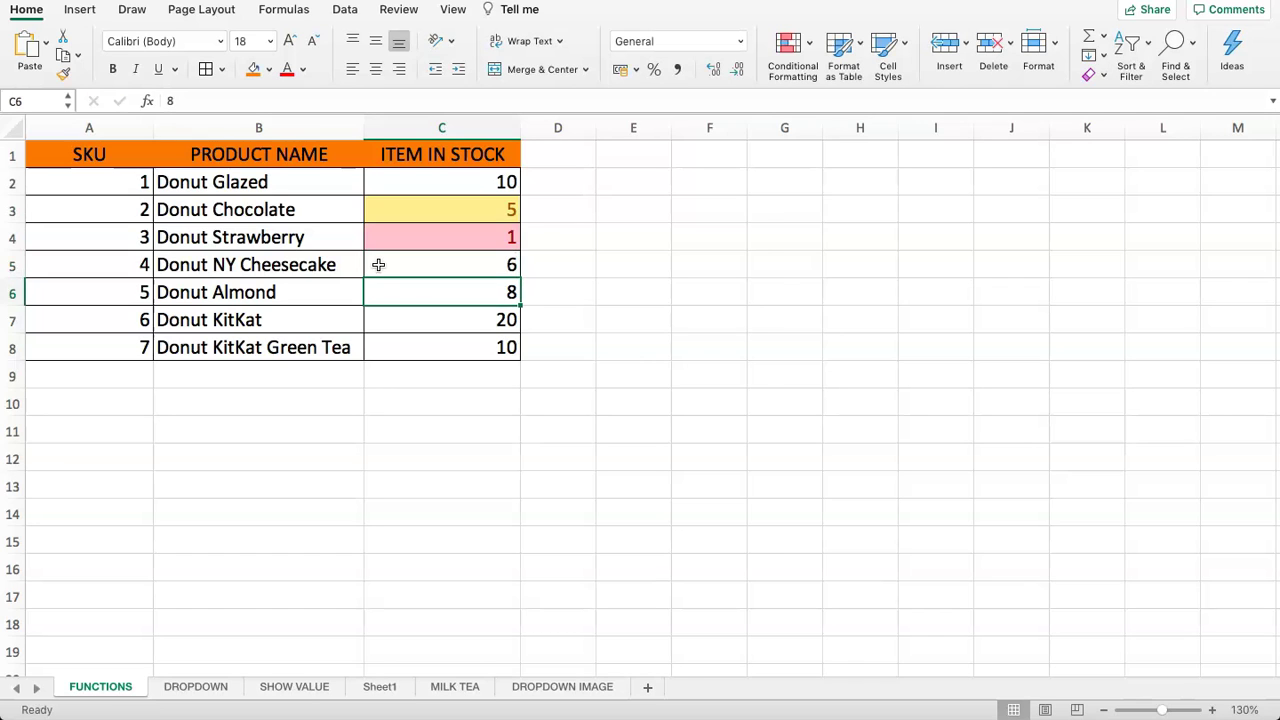
Set the Donut NY Cheesecake stock quantity to 5 and reselect its cell
click(378, 264)
text(5)
key(Return)
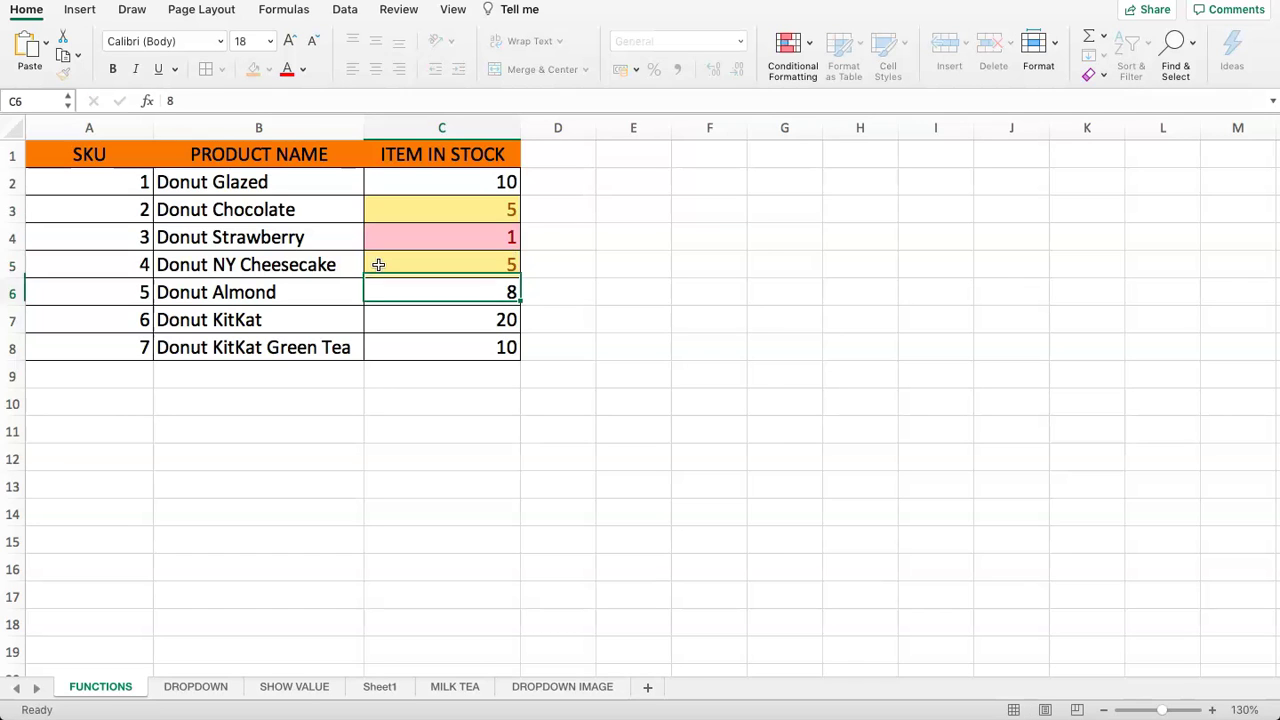
click(378, 264)
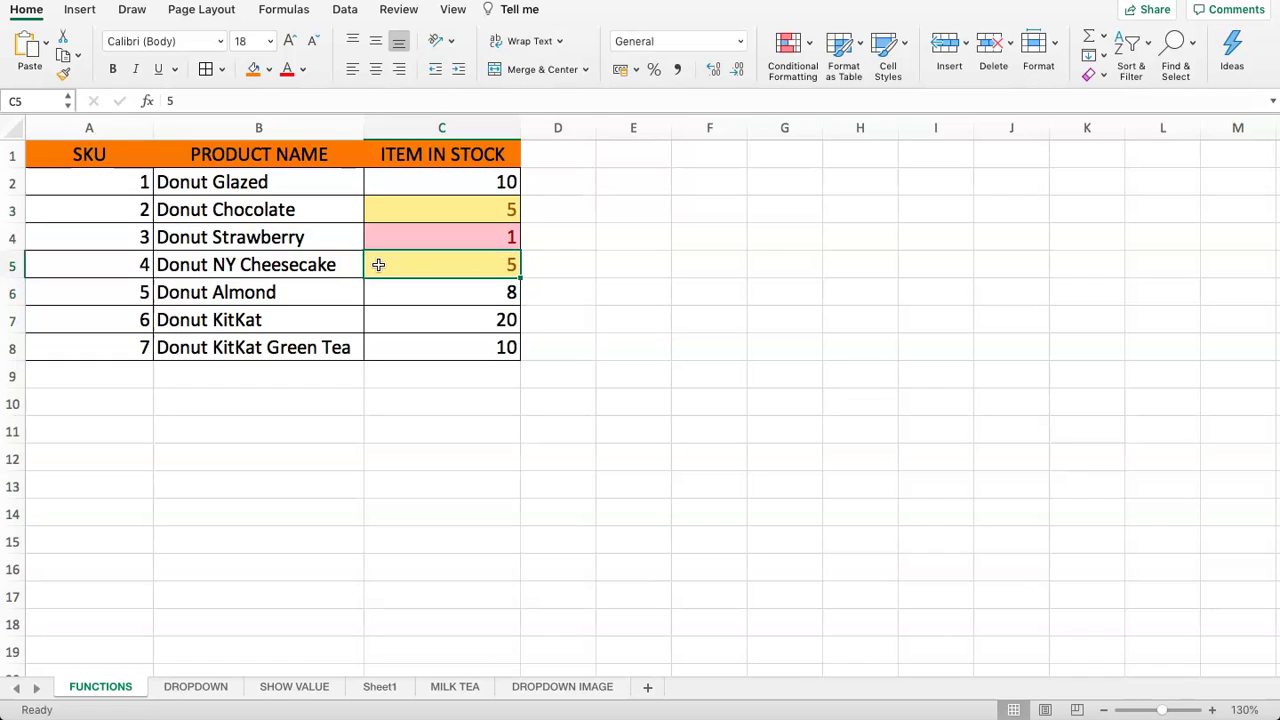